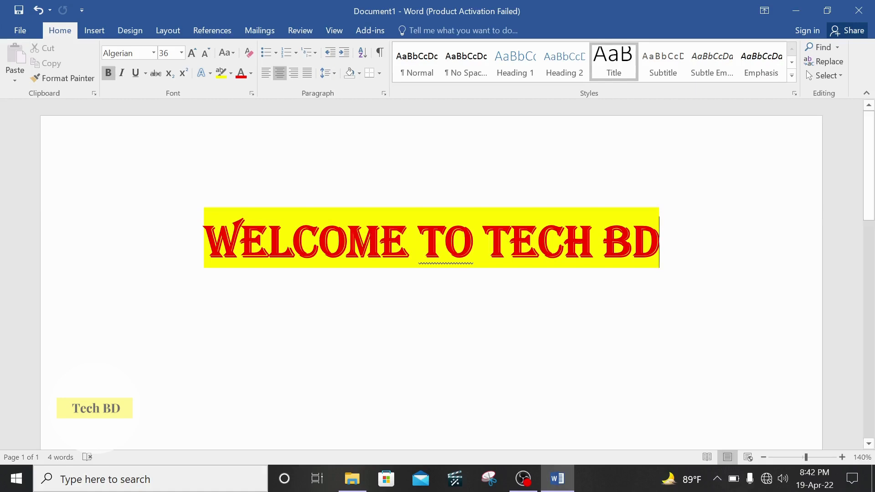
# Minimize the document, search Windows for "micro", show the extra launch actions for Word 2016, and switch back to the Word document.
pyautogui.click(796, 11)
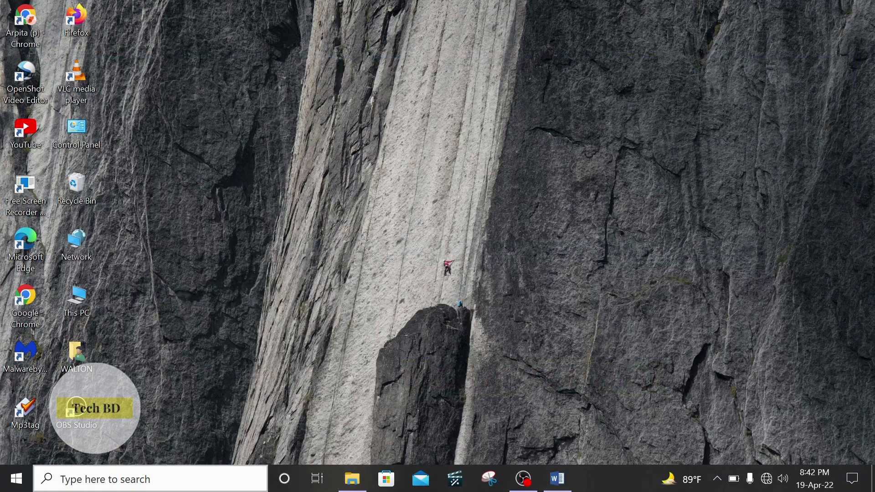
pyautogui.click(158, 489)
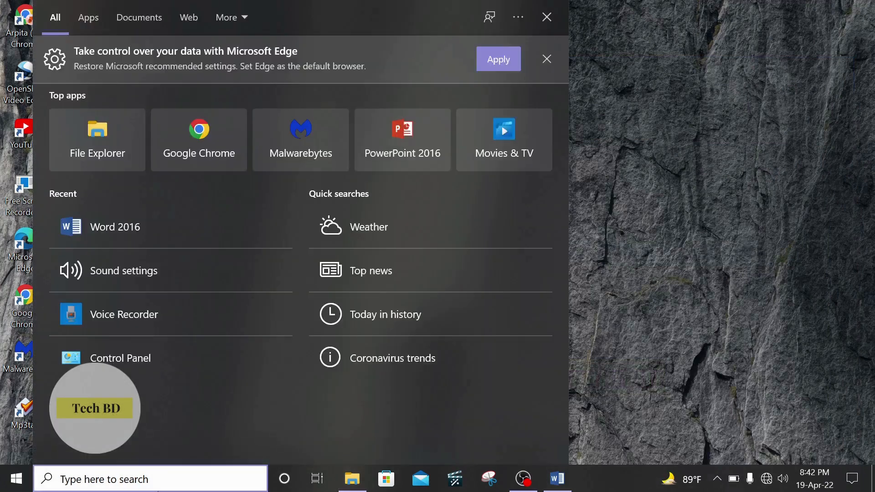
pyautogui.write('micr')
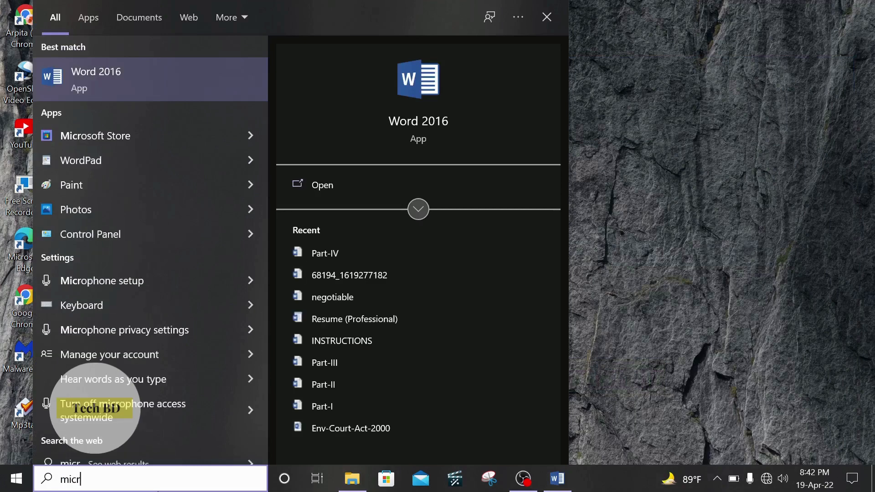
pyautogui.write('o')
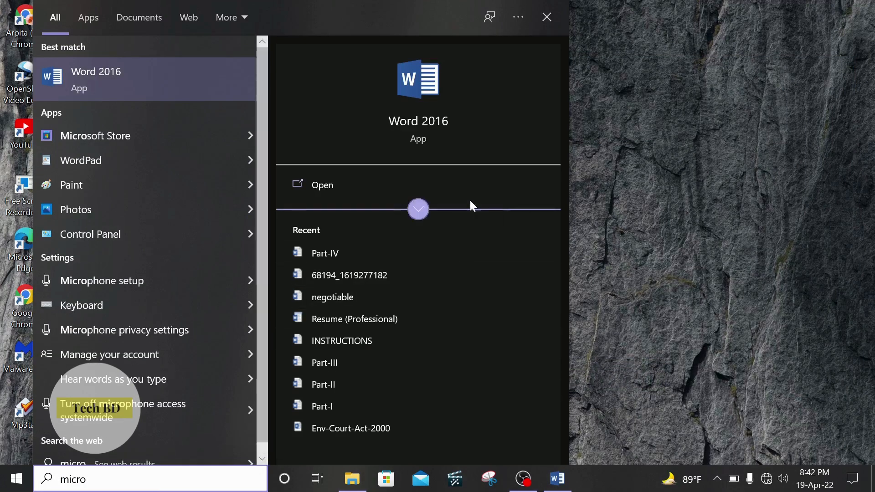
pyautogui.click(418, 210)
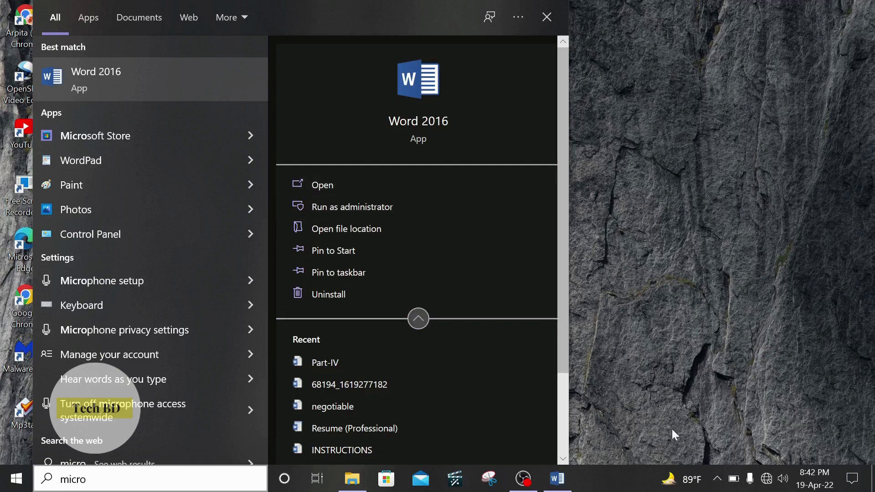
pyautogui.click(569, 471)
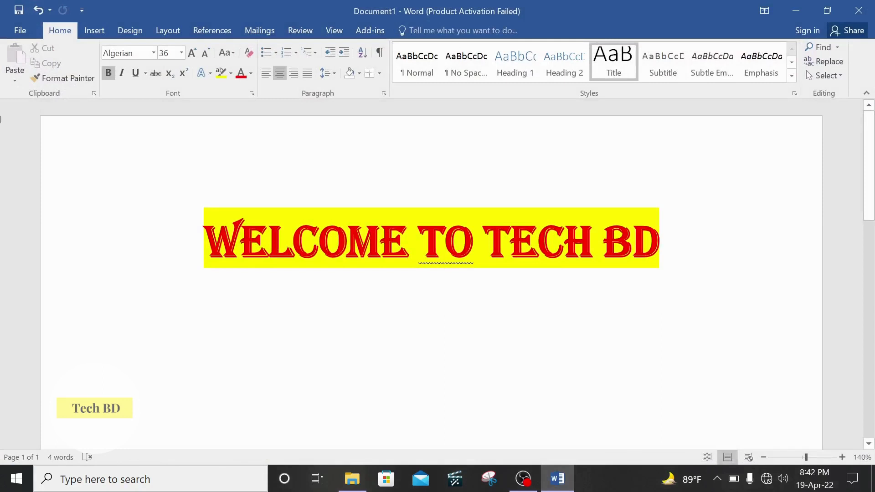
# Look through the document templates offered for a new file, from Blank document to the end of the list.
pyautogui.click(16, 30)
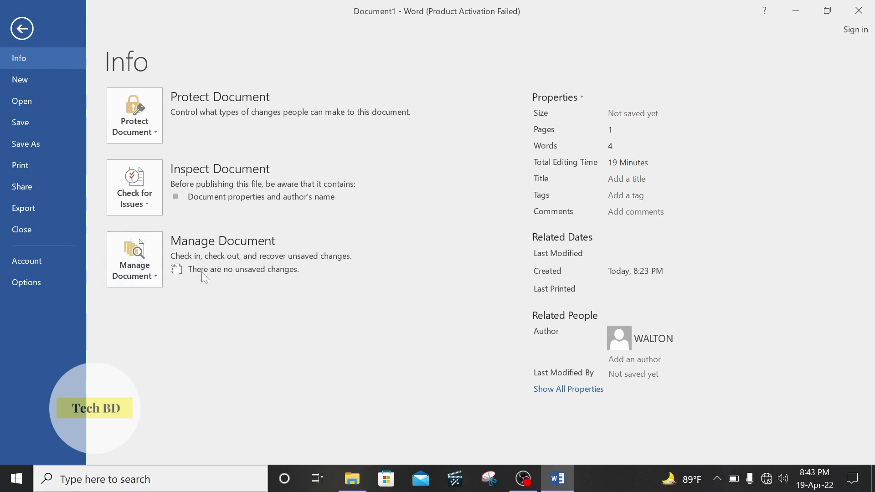
pyautogui.click(45, 83)
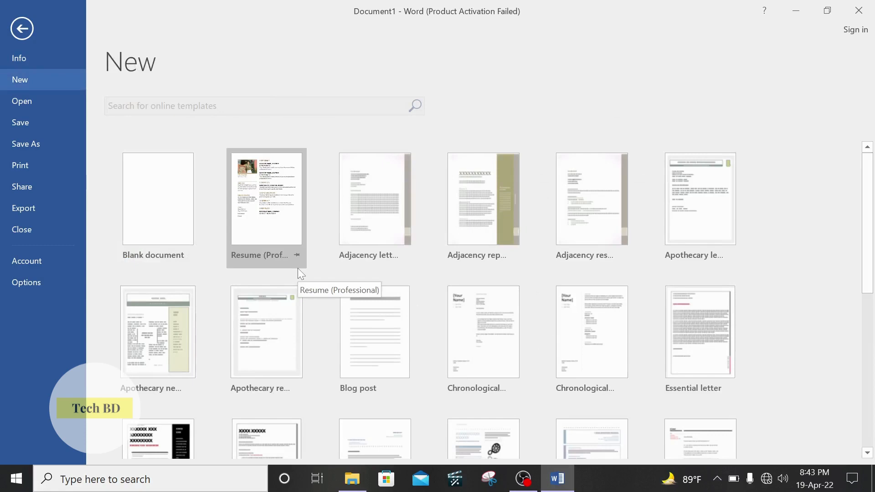
pyautogui.scroll(-10, 366, 354)
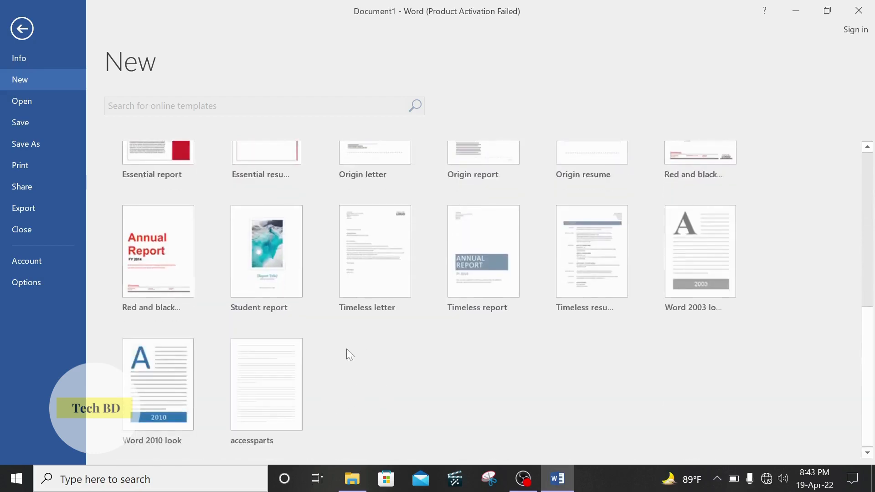
pyautogui.scroll(12, 346, 354)
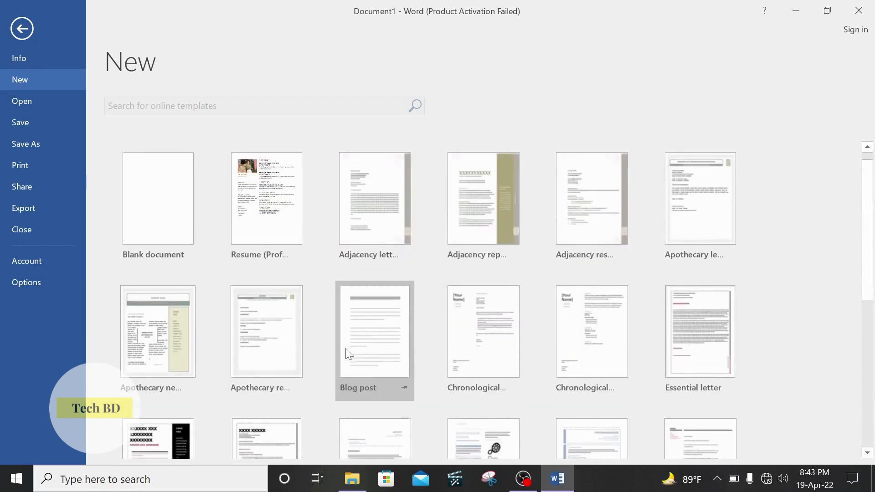
pyautogui.scroll(-8, 346, 353)
pyautogui.scroll(-2, 408, 321)
pyautogui.scroll(10, 444, 343)
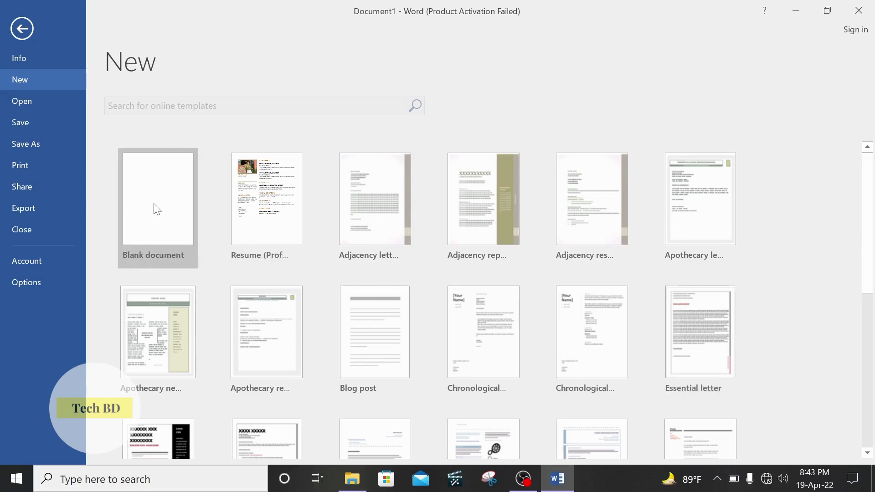
# Review the file management pages for Open, Save As, Print with its page settings, Share and Export.
pyautogui.click(25, 99)
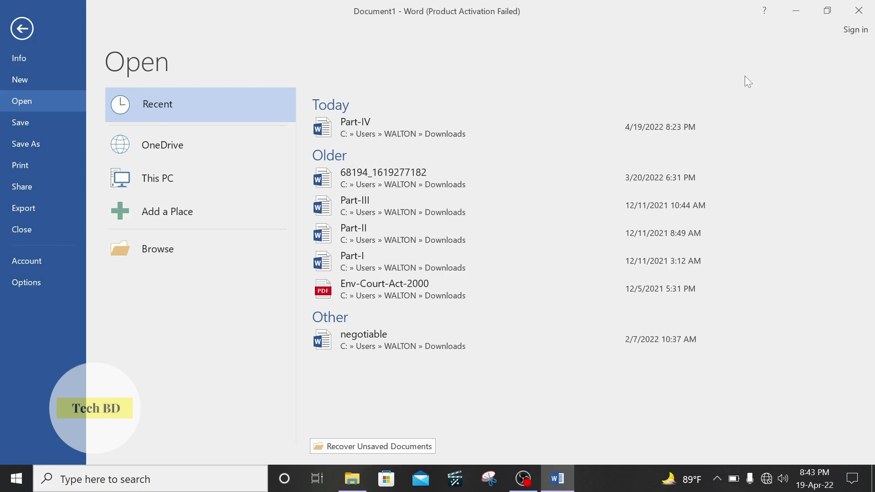
pyautogui.click(55, 128)
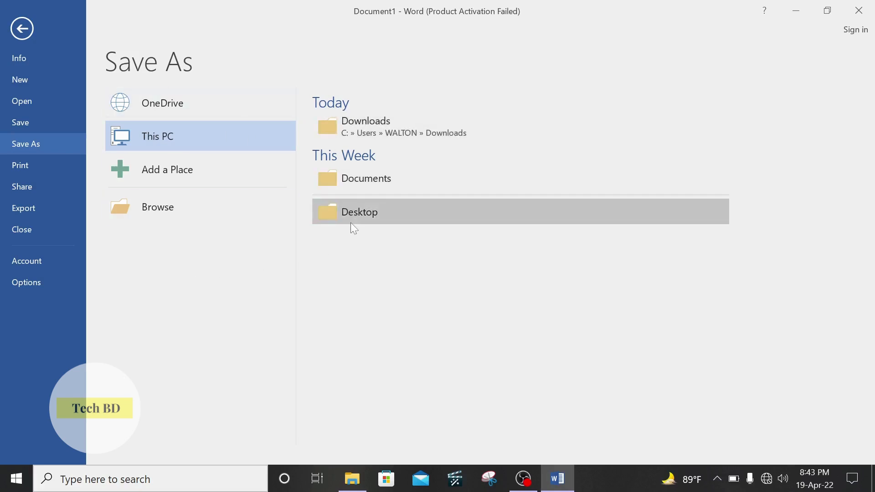
pyautogui.click(50, 169)
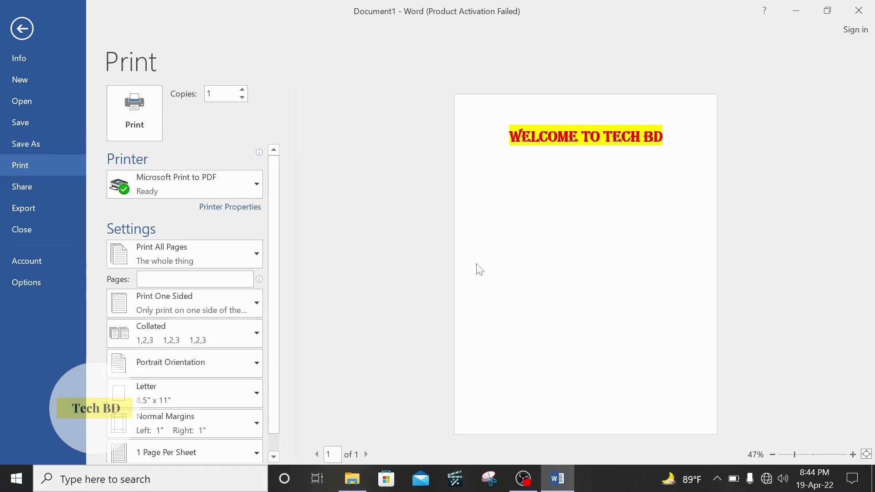
pyautogui.scroll(-1, 162, 449)
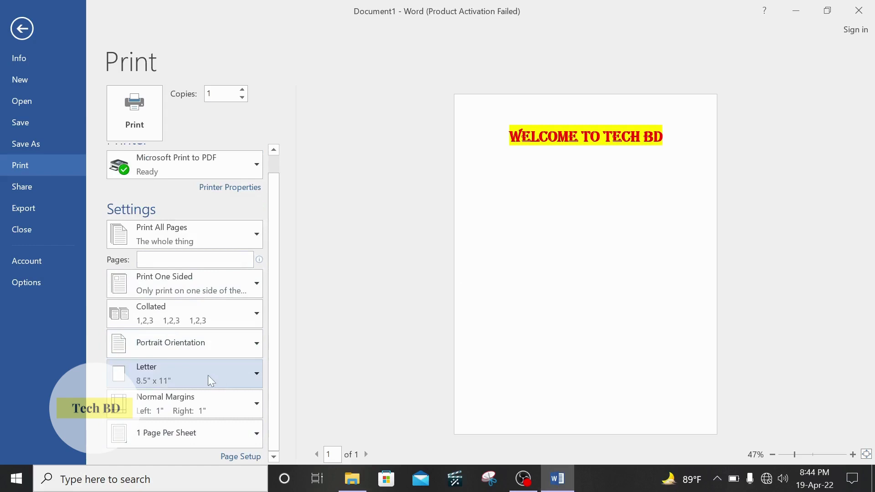
pyautogui.click(69, 185)
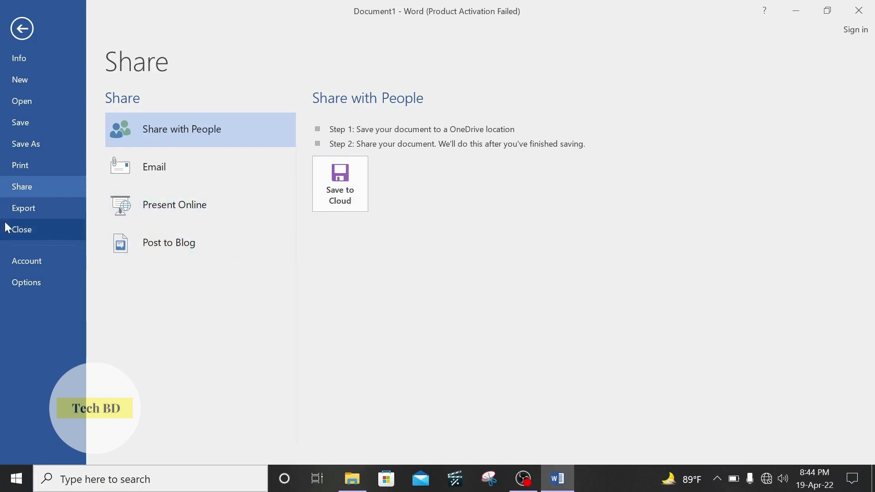
pyautogui.click(28, 212)
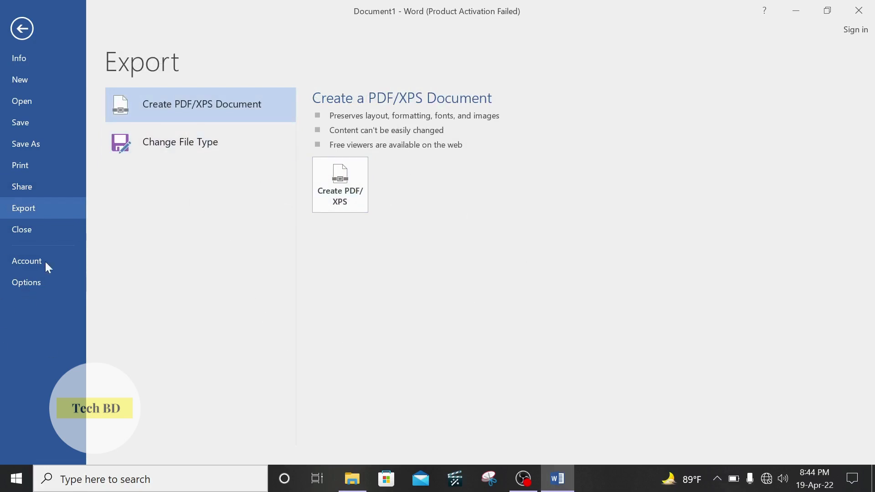
# Try to close the document, and cancel when asked about saving the changes.
pyautogui.click(56, 232)
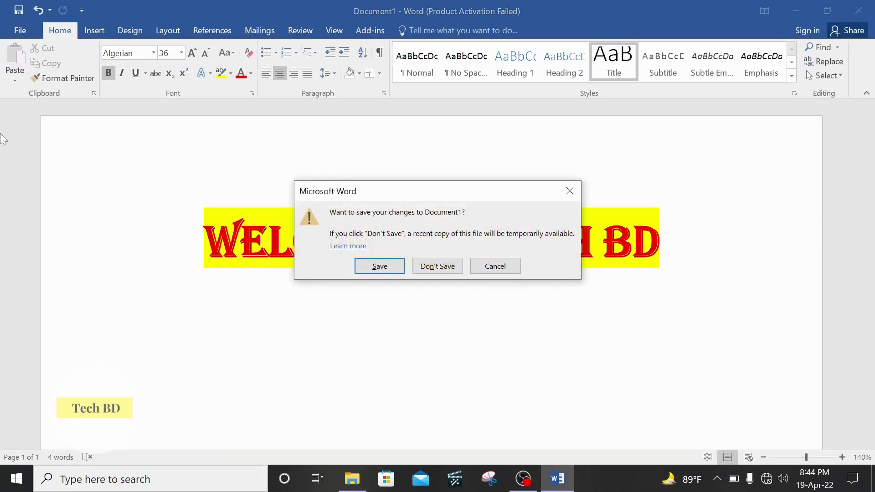
pyautogui.click(19, 32)
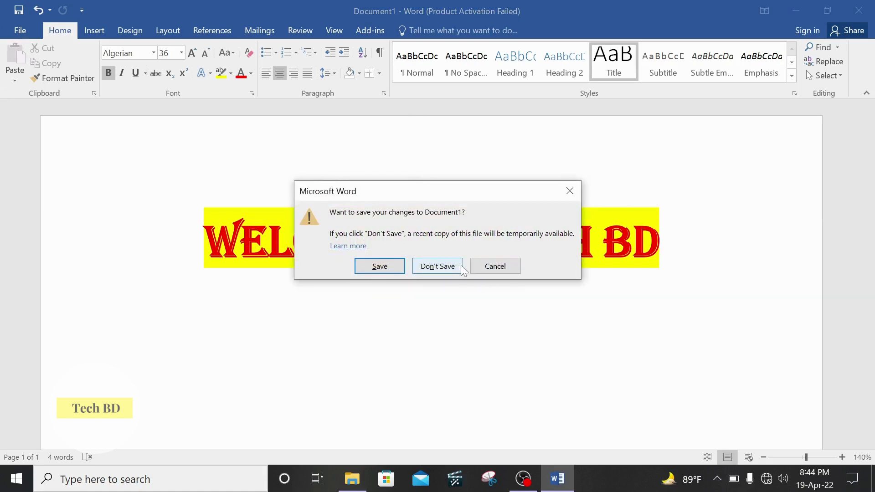
pyautogui.click(493, 267)
# View the Account page and the General section of Word Options, and dismiss the options without changes.
pyautogui.click(20, 31)
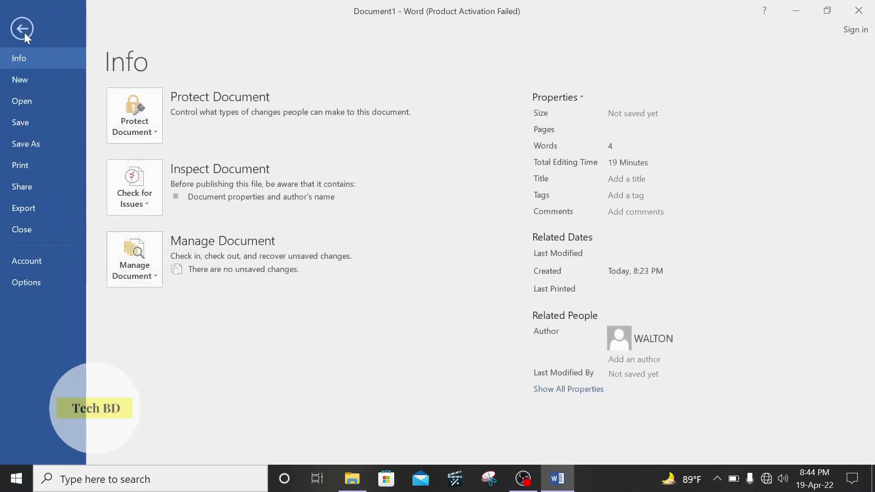
pyautogui.click(68, 259)
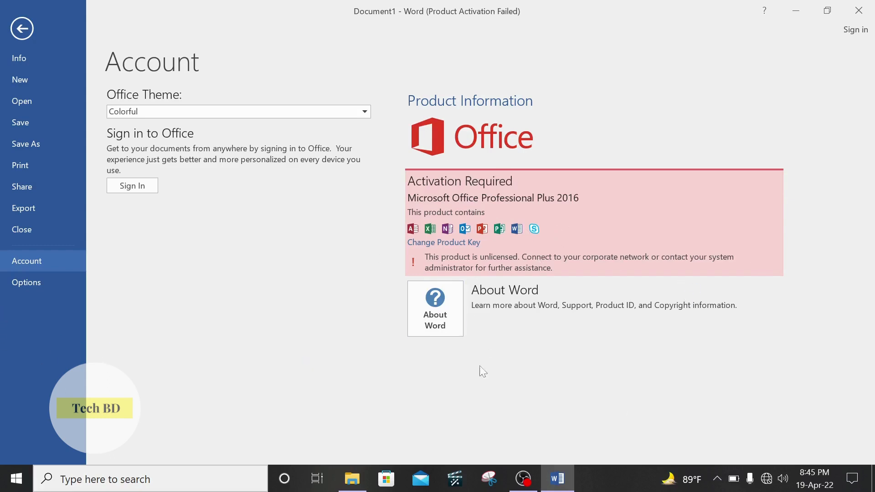
pyautogui.click(46, 280)
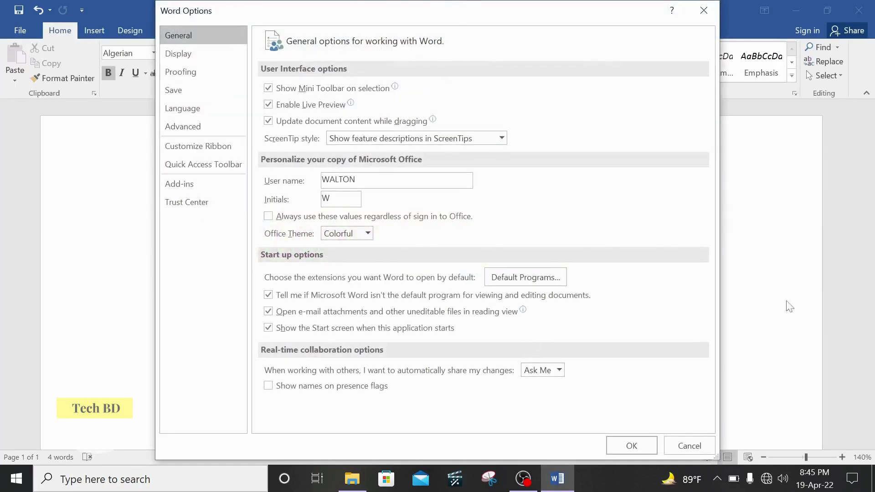
pyautogui.click(690, 447)
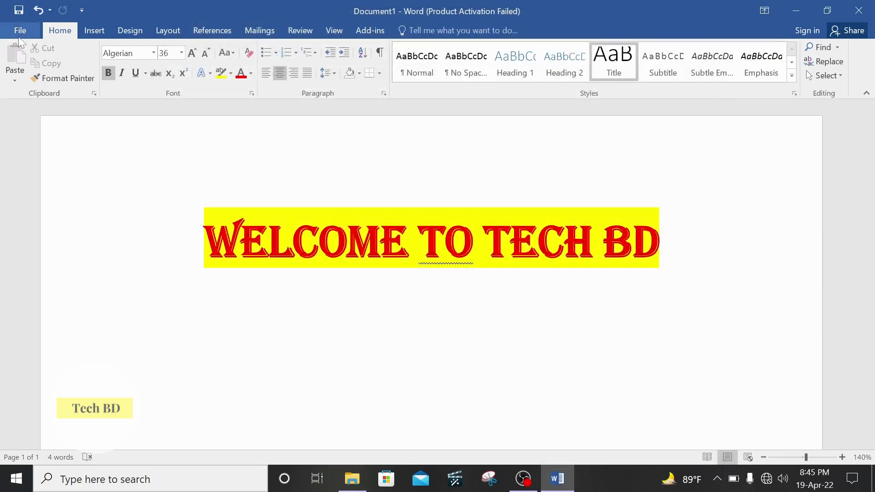
# Browse the new document templates and create a new document from the Blank document template.
pyautogui.click(19, 32)
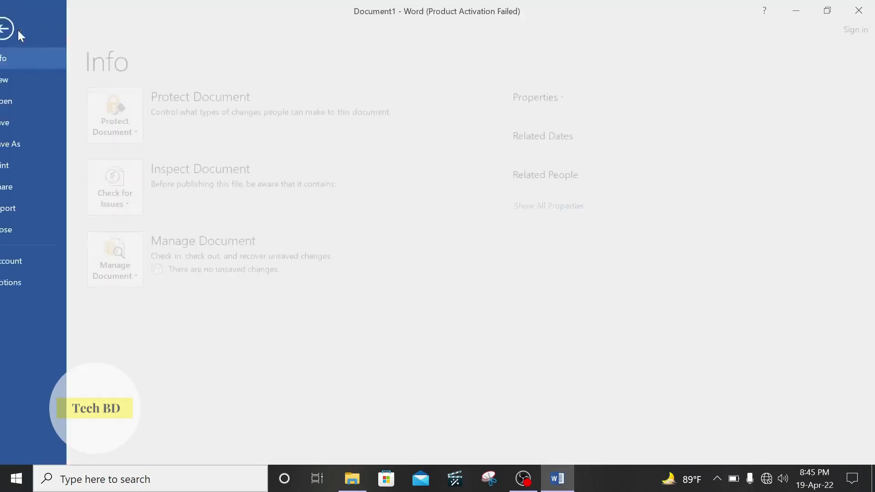
pyautogui.click(39, 79)
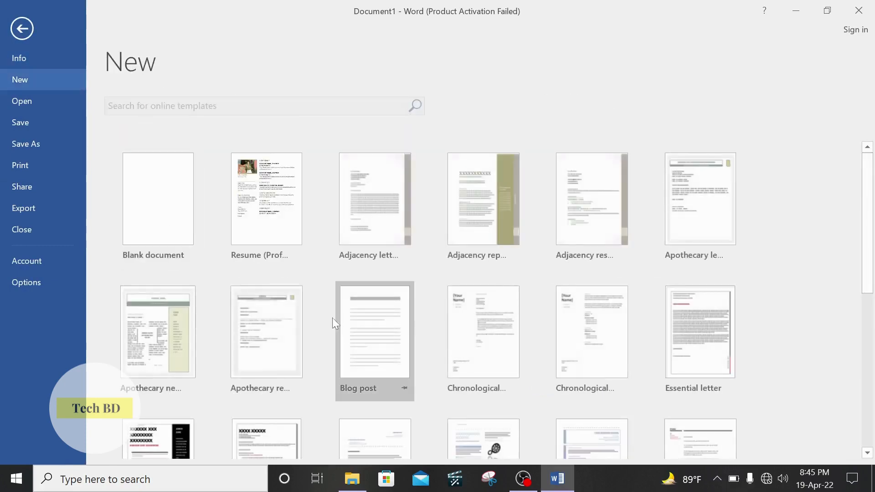
pyautogui.scroll(-8, 332, 318)
pyautogui.scroll(6, 287, 295)
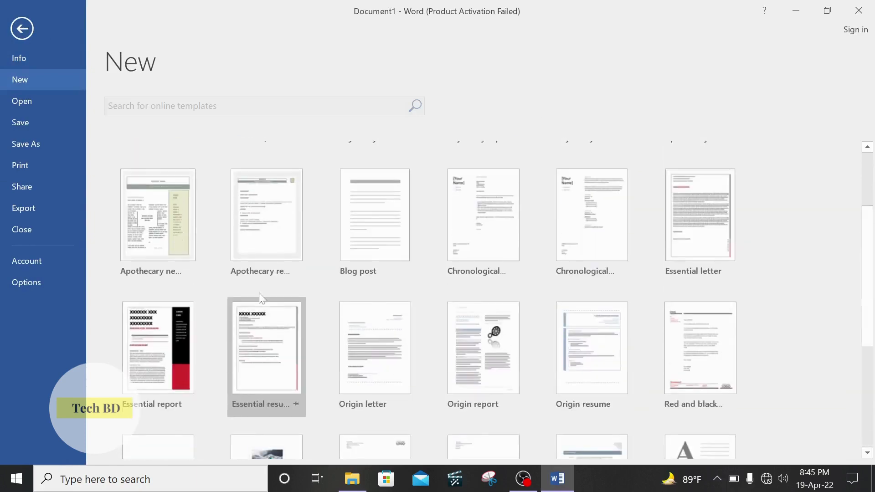
pyautogui.scroll(2, 262, 298)
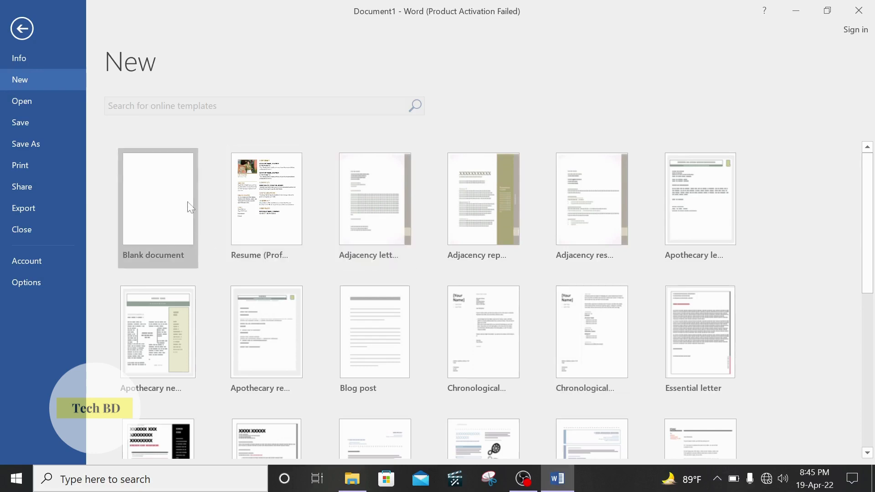
pyautogui.click(153, 202)
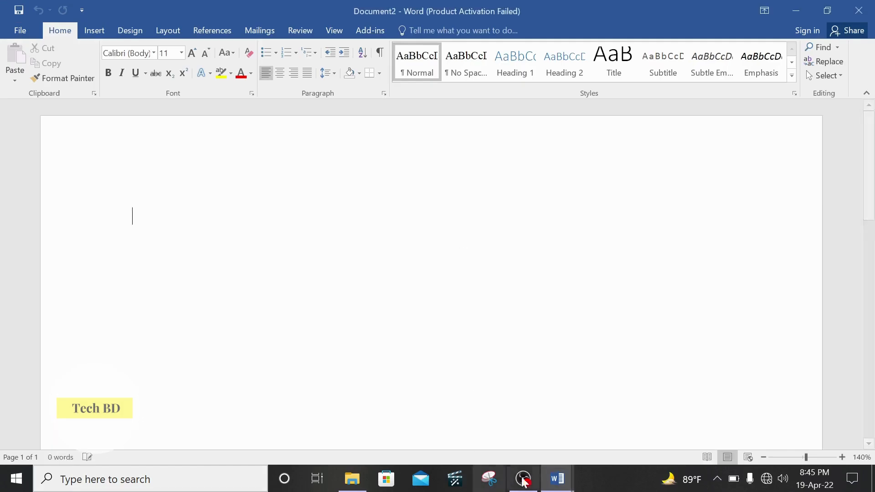
# Switch back to Document1, select all of its content and cut the "Welcome To Tech BD" heading.
pyautogui.moveTo(559, 474)
pyautogui.click(540, 434)
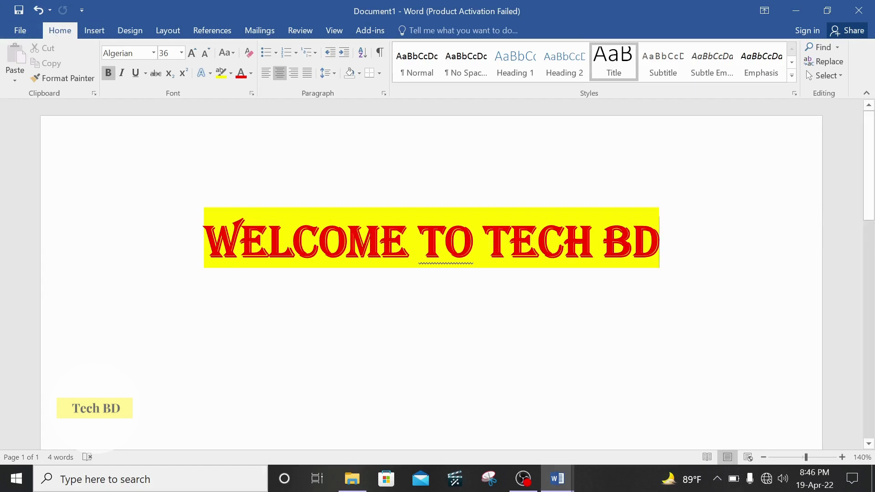
pyautogui.hotkey('ctrl', 'a')
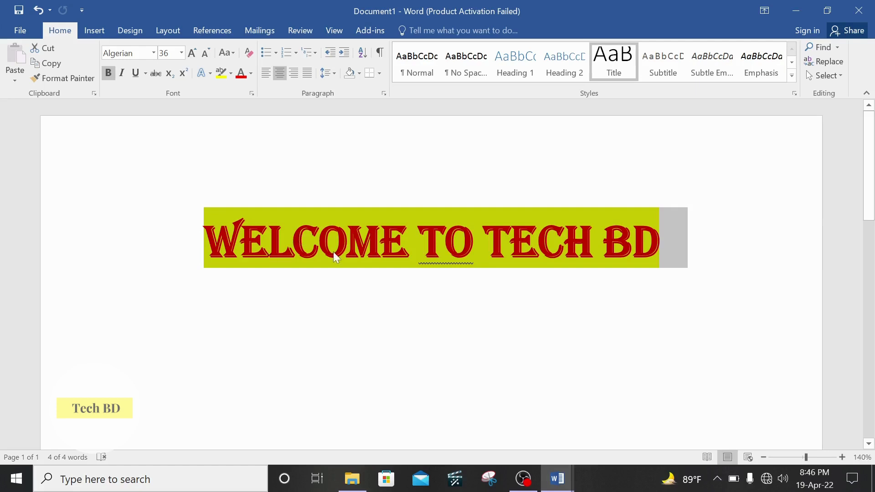
pyautogui.rightClick(296, 234)
pyautogui.click(346, 247)
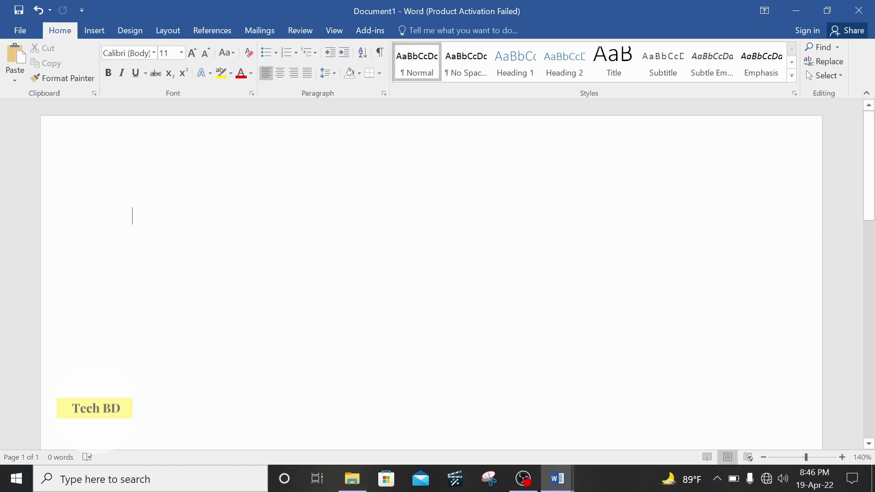
# Compare the paste options and paste the cut heading into the empty page with its source formatting kept.
pyautogui.rightClick(146, 217)
pyautogui.click(172, 275)
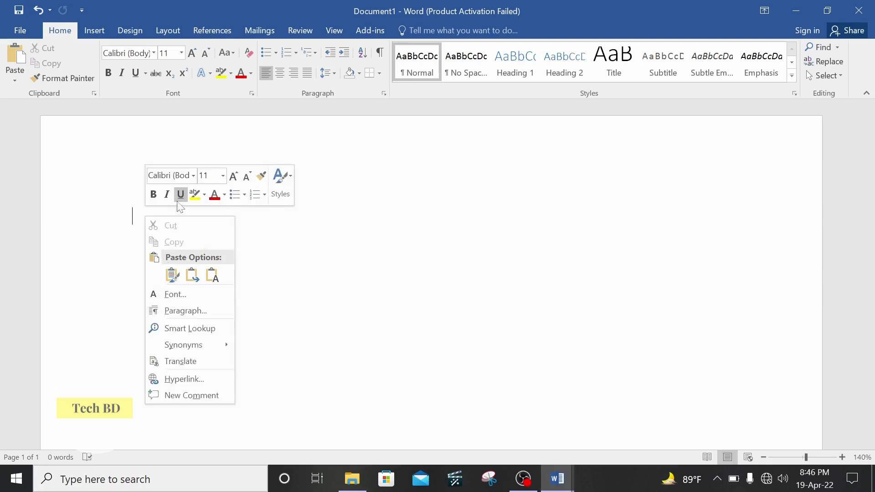
pyautogui.click(171, 275)
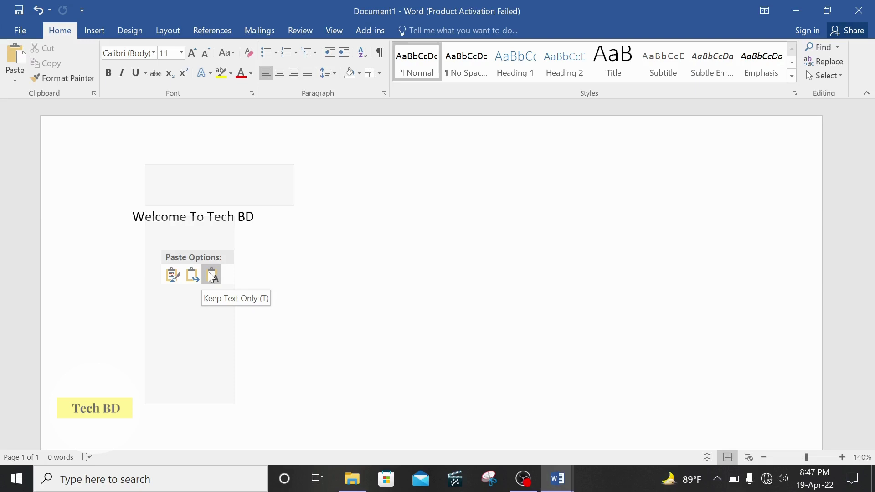
pyautogui.click(174, 278)
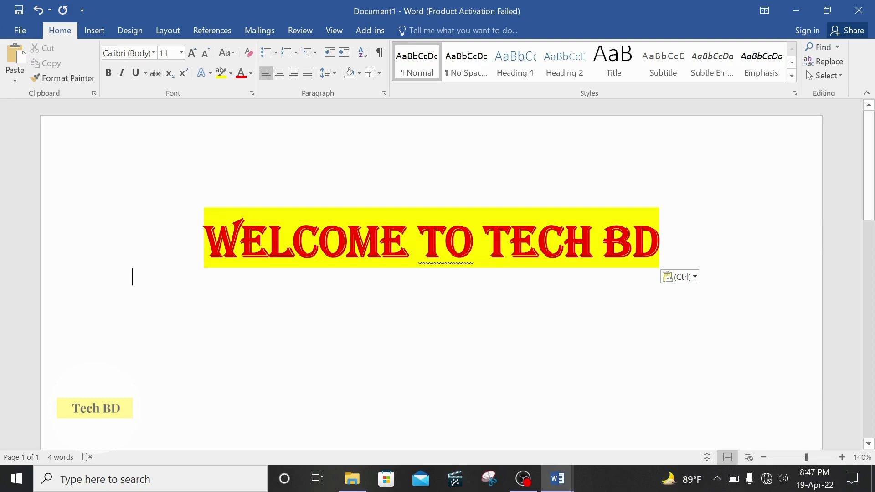
# Set the "Welcome To Tech BD" heading to the Arial Black font at size 28.
pyautogui.moveTo(205, 242); pyautogui.dragTo(679, 243)
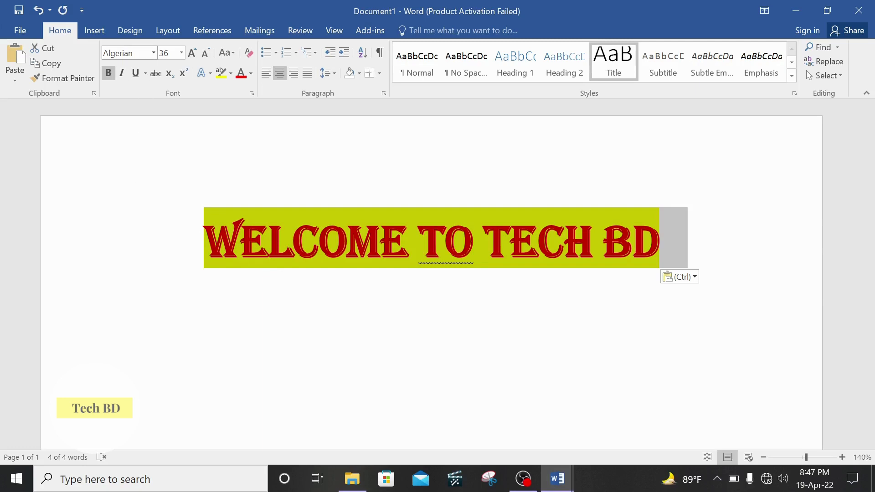
pyautogui.click(153, 53)
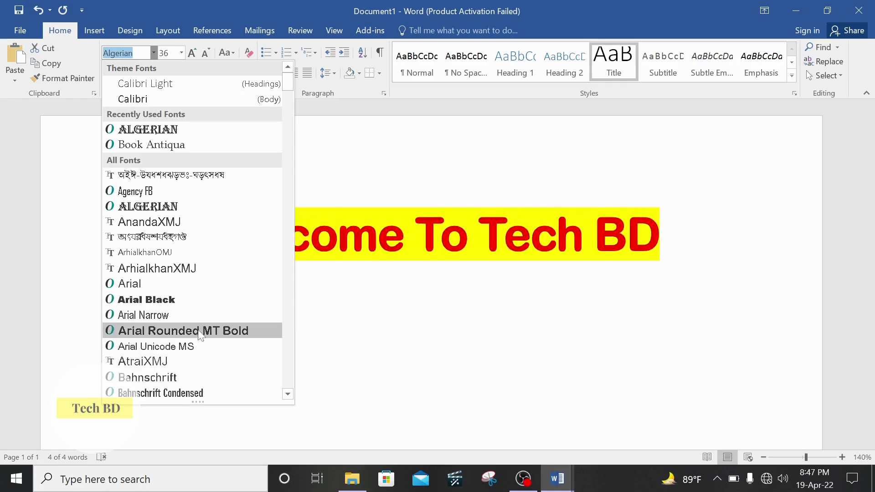
pyautogui.click(212, 299)
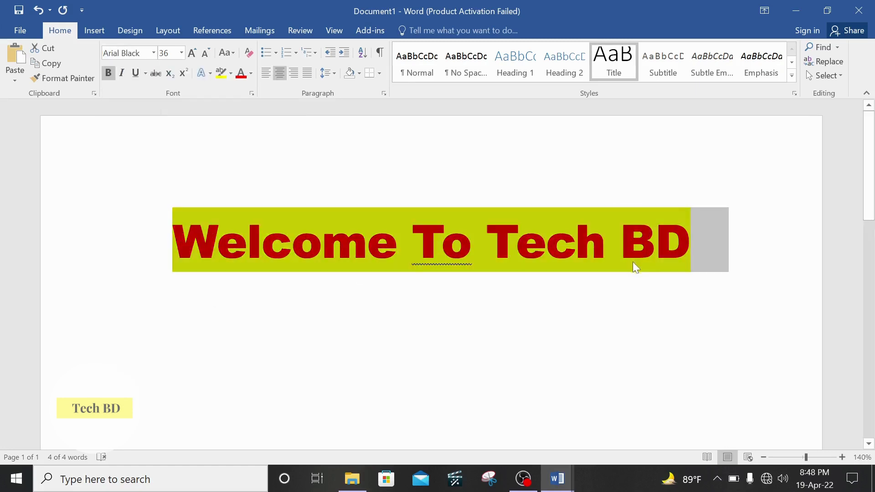
pyautogui.click(181, 53)
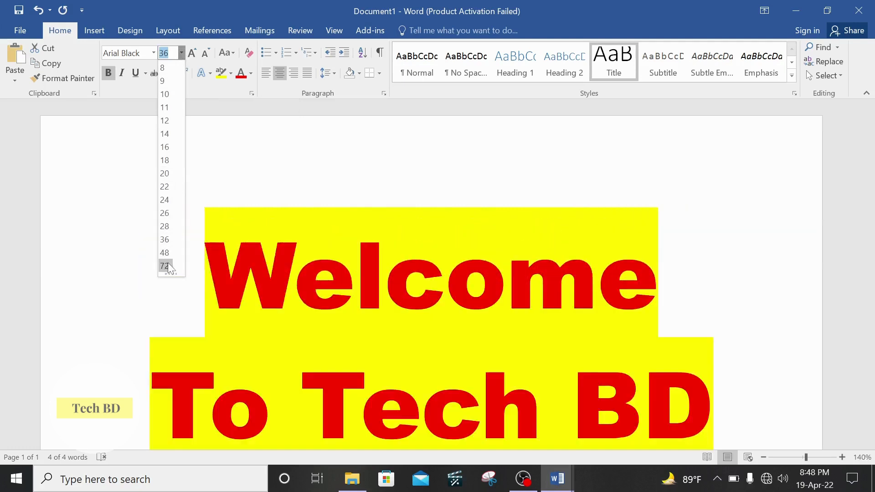
pyautogui.click(165, 226)
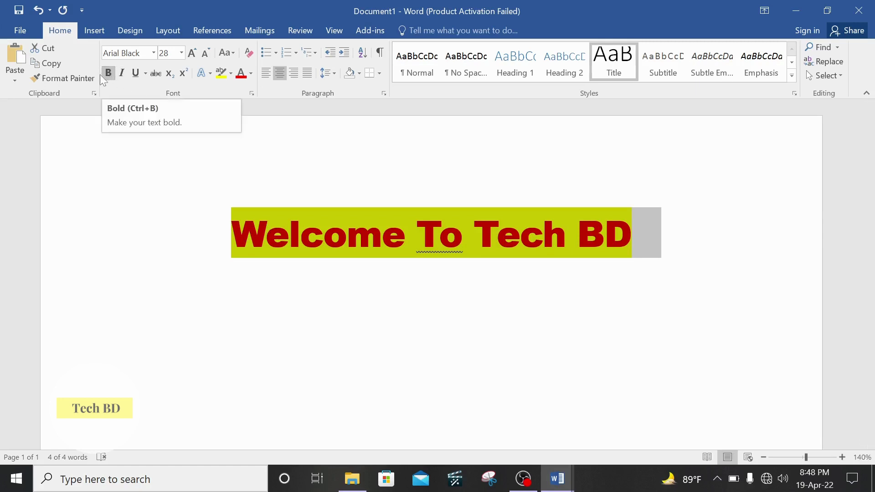
# Reselect the whole heading, toggle its bold formatting and apply italics.
pyautogui.click(135, 73)
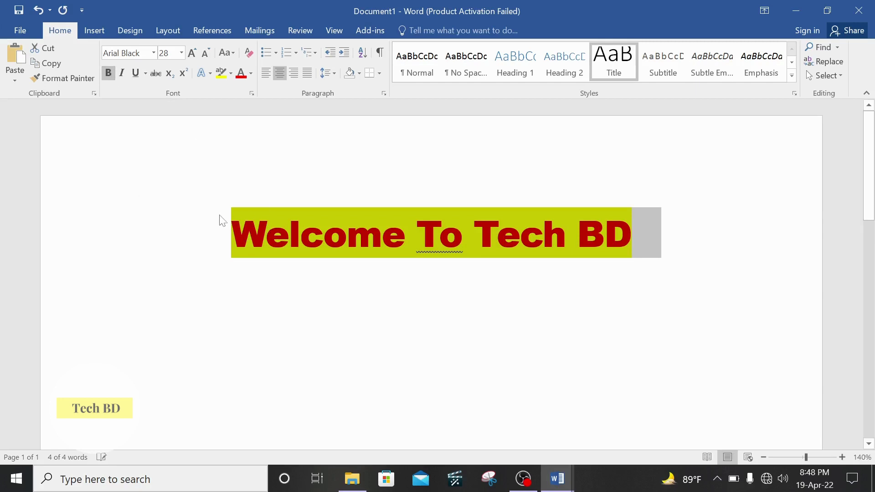
pyautogui.moveTo(622, 234); pyautogui.dragTo(462, 234)
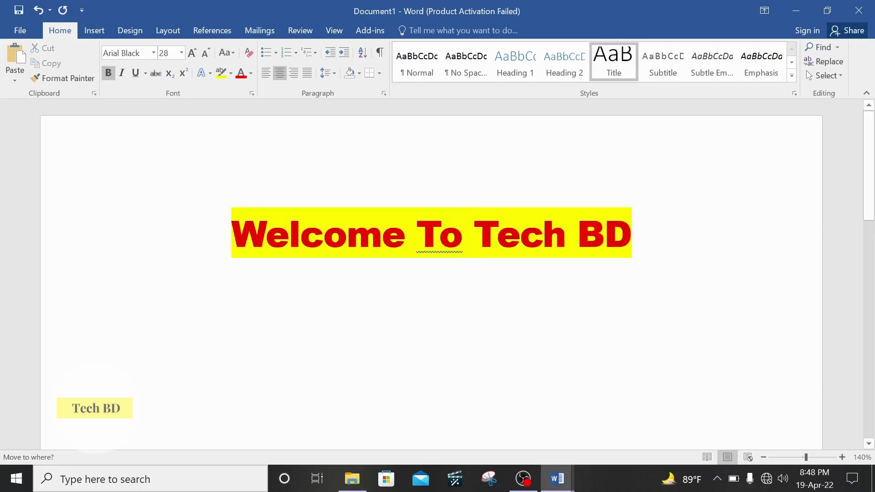
pyautogui.moveTo(232, 234); pyautogui.dragTo(652, 234)
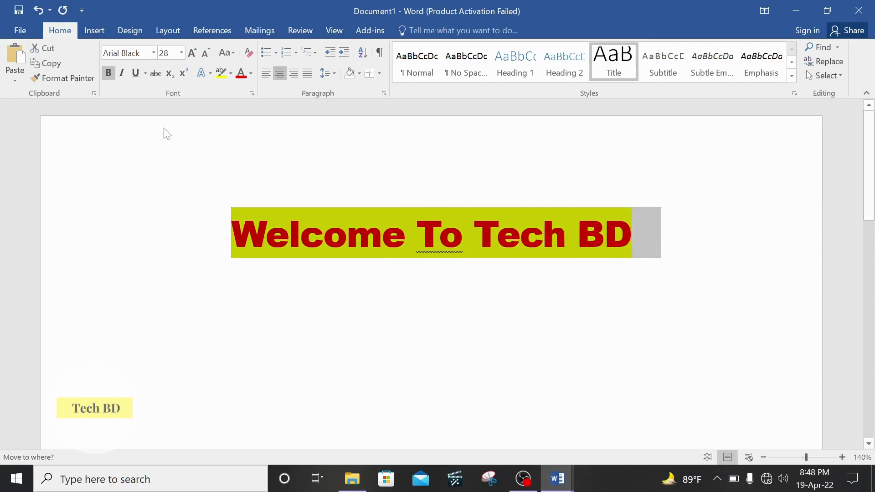
pyautogui.click(111, 74)
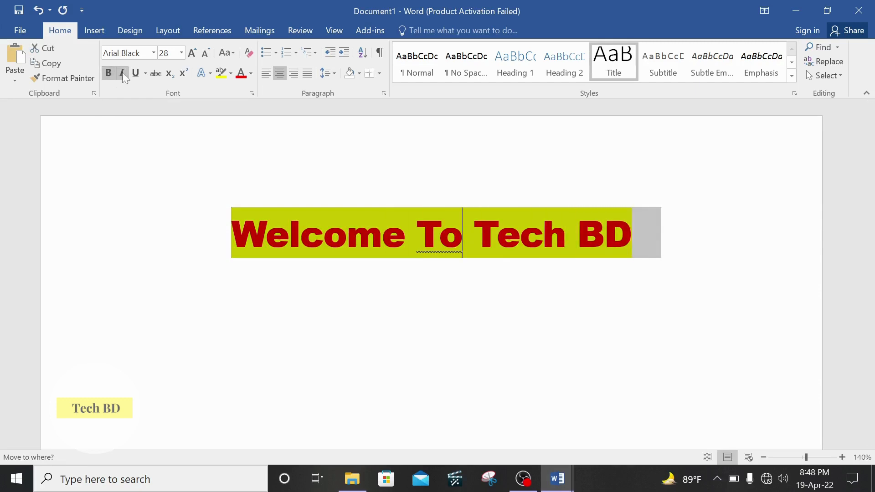
pyautogui.click(121, 74)
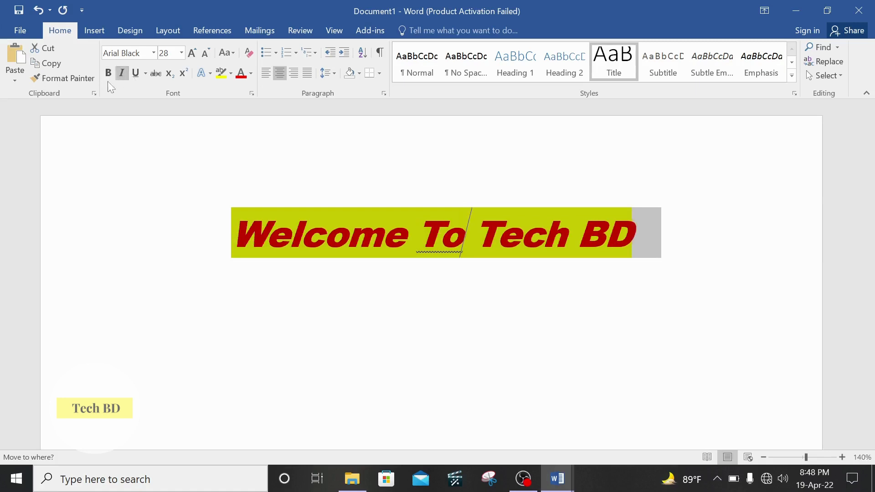
# Change the heading's font to Book Antiqua and turn off its bold formatting.
pyautogui.click(154, 53)
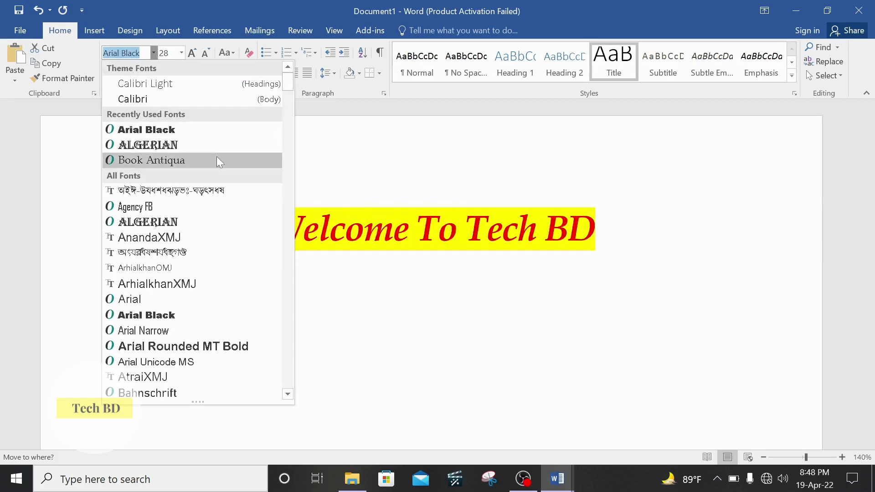
pyautogui.click(217, 160)
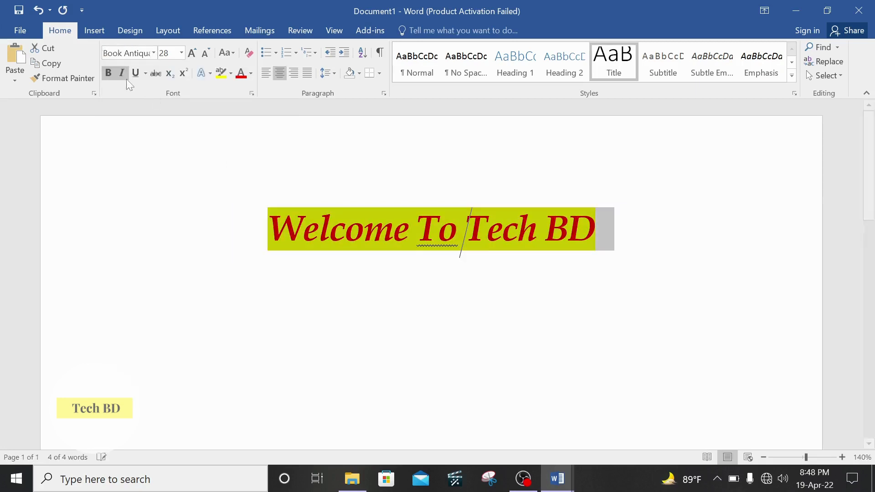
pyautogui.click(109, 72)
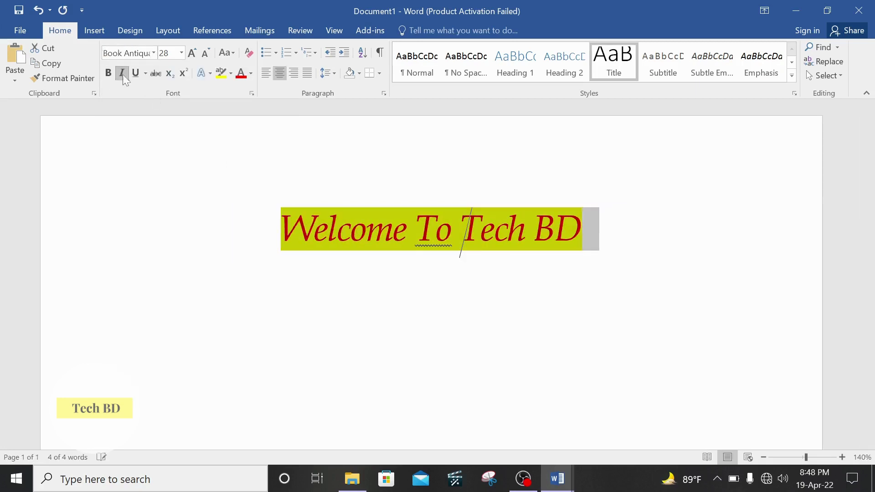
# Make the heading bold and underlined without italics, and preview the other underline styles without changing the solid line.
pyautogui.click(634, 229)
pyautogui.tripleClick(536, 221)
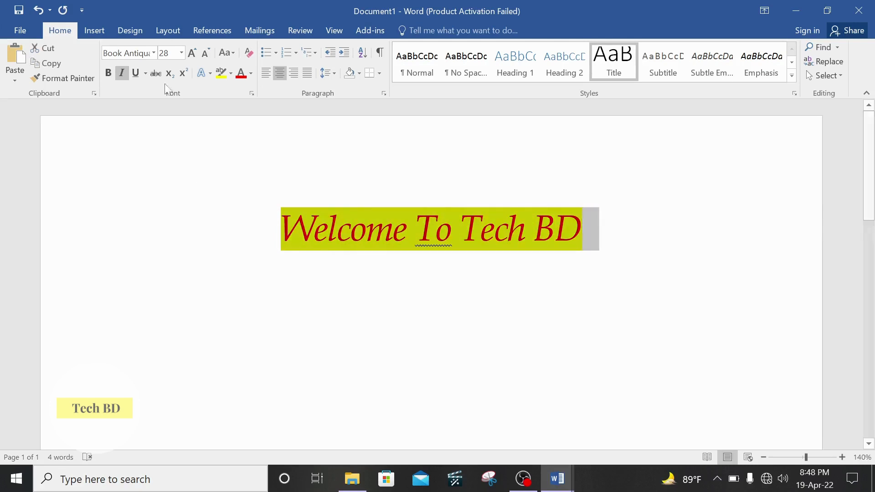
pyautogui.click(111, 76)
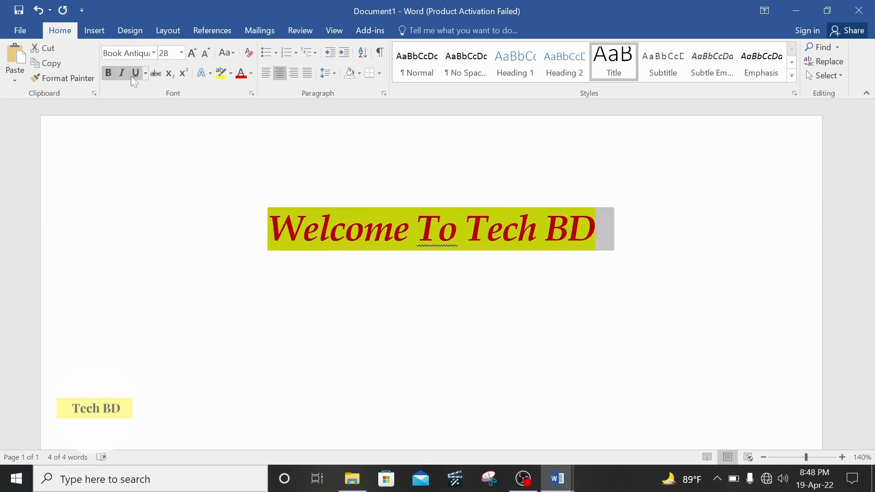
pyautogui.click(125, 80)
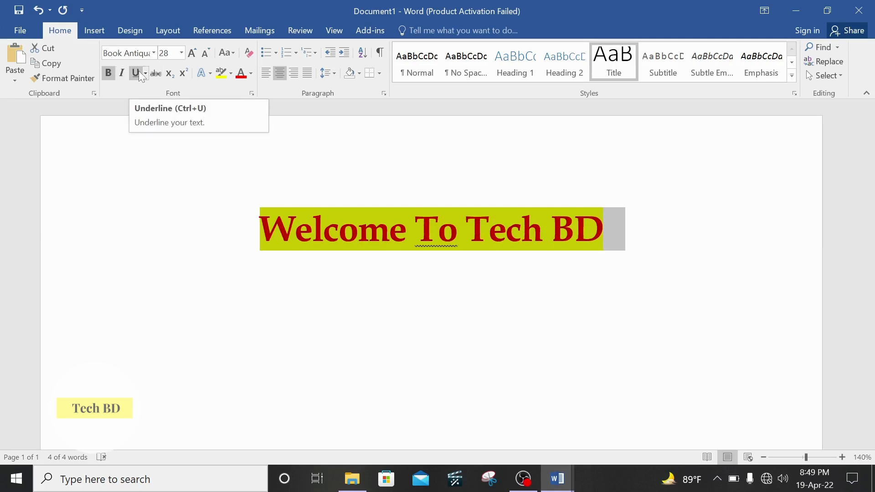
pyautogui.click(136, 74)
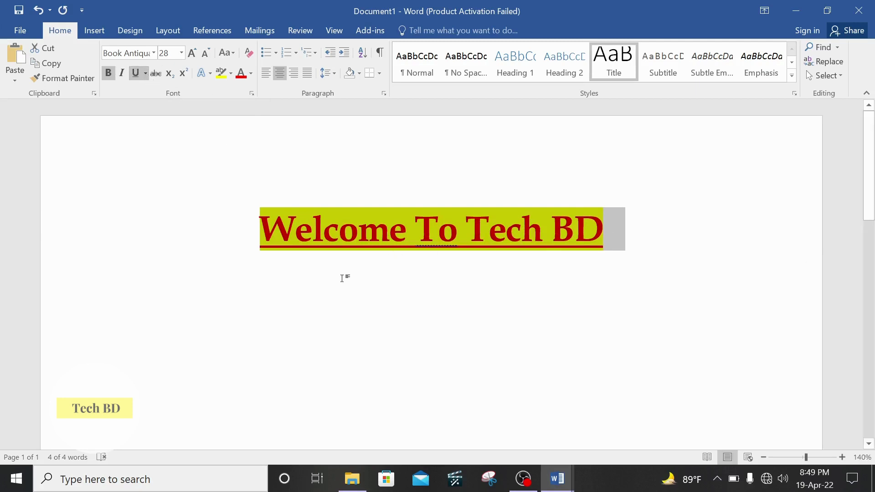
pyautogui.click(144, 72)
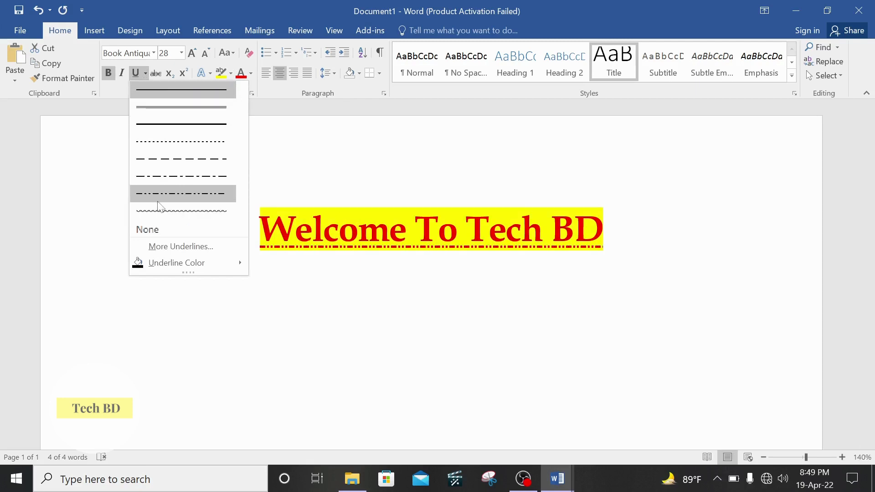
pyautogui.click(144, 72)
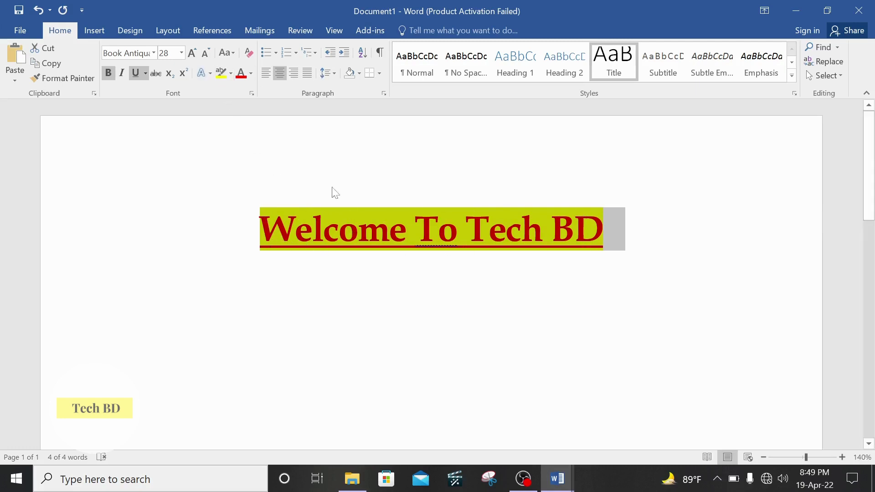
# Highlight the heading in light gray and set its font color to the darkest shade of the theme blue.
pyautogui.click(230, 74)
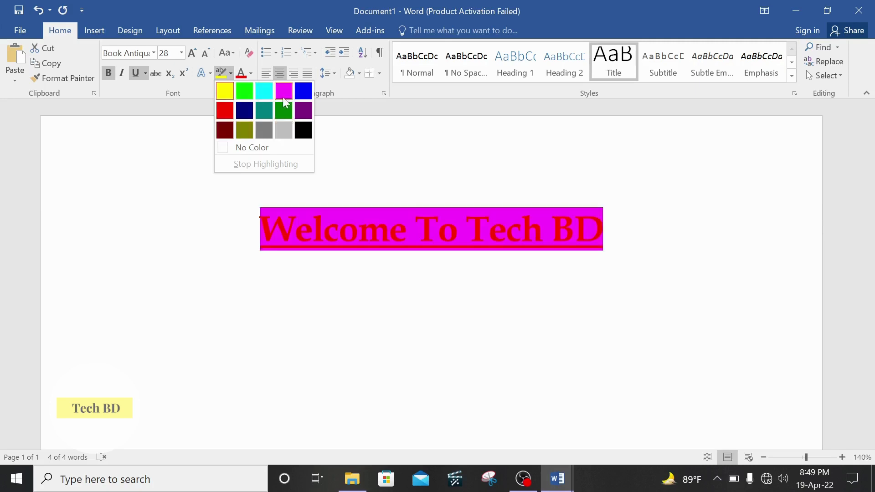
pyautogui.click(285, 132)
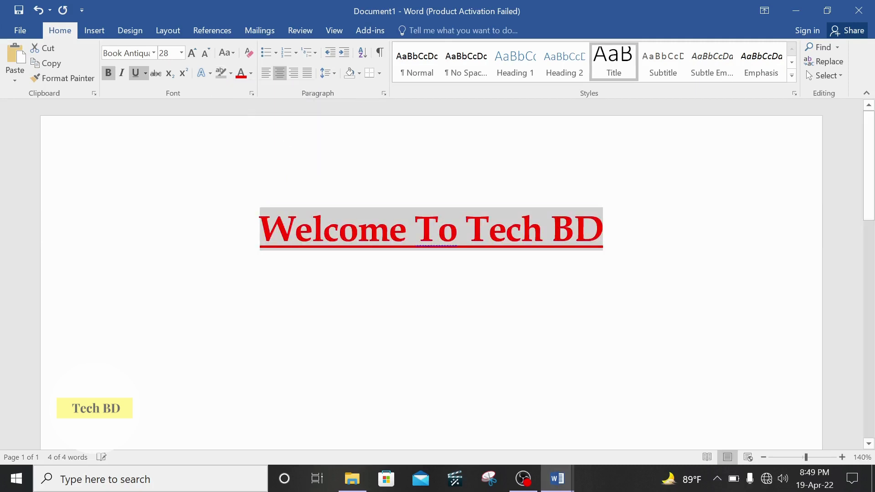
pyautogui.click(251, 74)
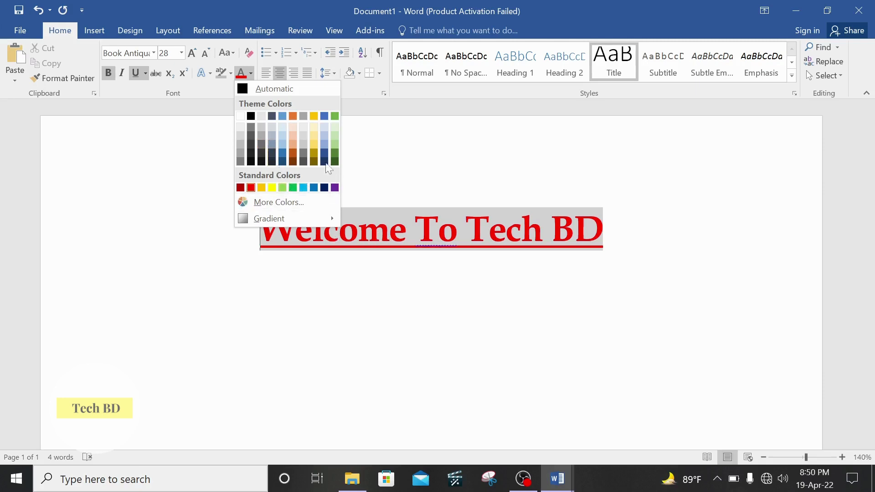
pyautogui.click(423, 223)
pyautogui.moveTo(605, 231); pyautogui.dragTo(258, 230)
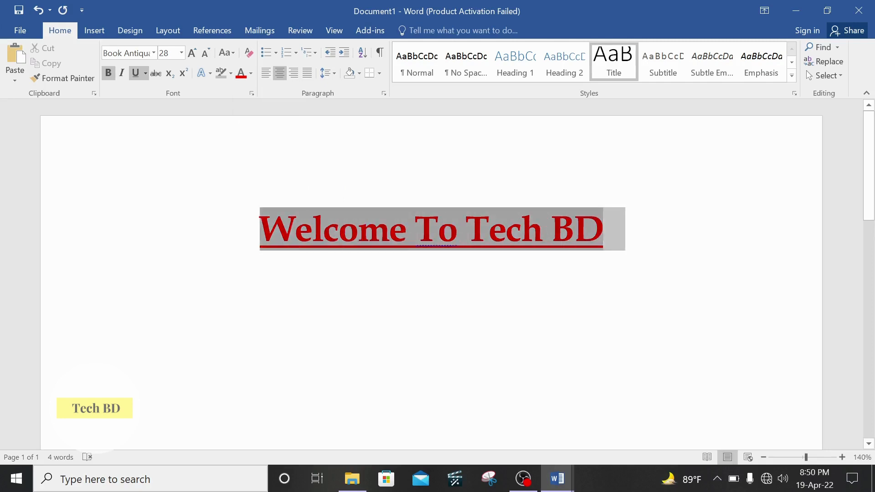
pyautogui.click(251, 73)
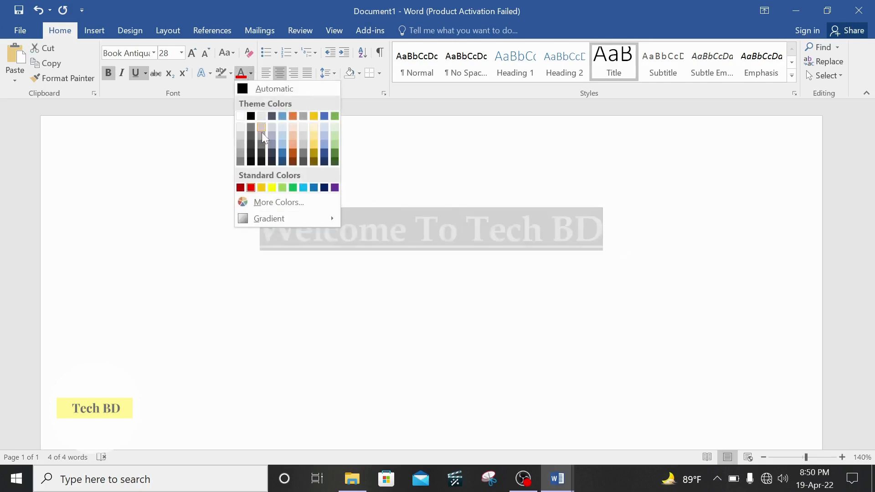
pyautogui.click(324, 161)
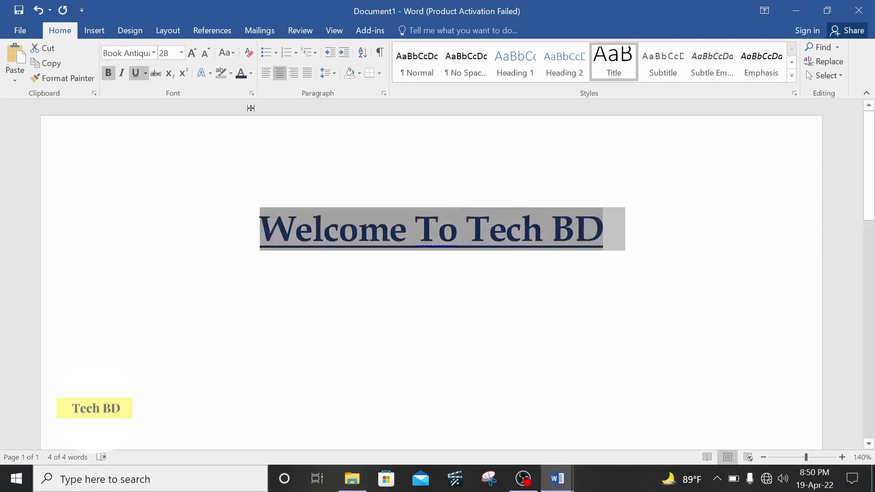
# Demonstrate left, center, right and justified alignment on the heading, and leave it left-aligned.
pyautogui.click(265, 73)
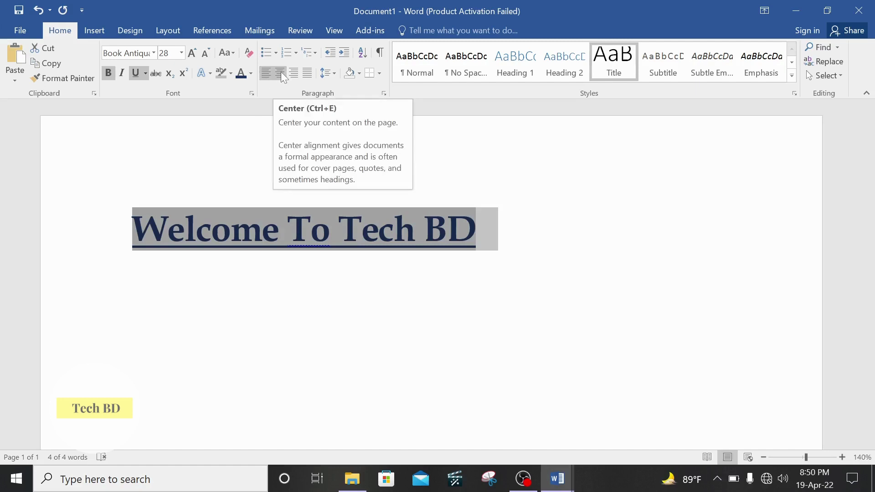
pyautogui.click(281, 72)
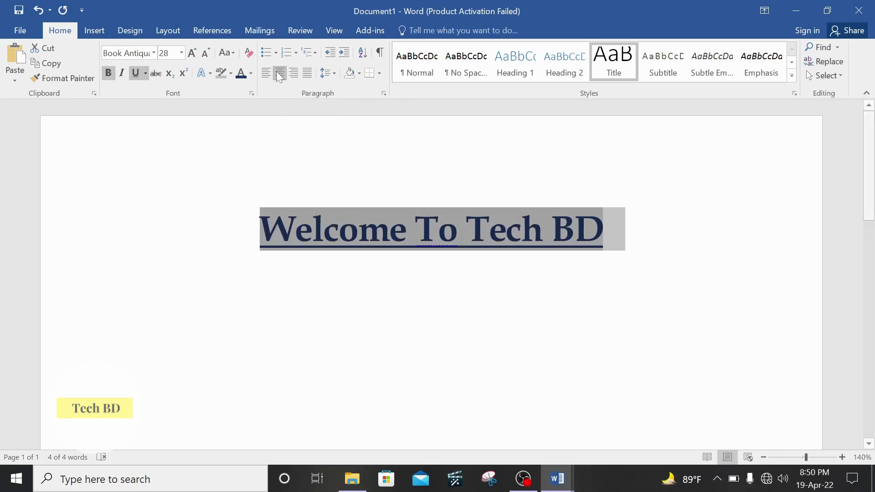
pyautogui.click(295, 72)
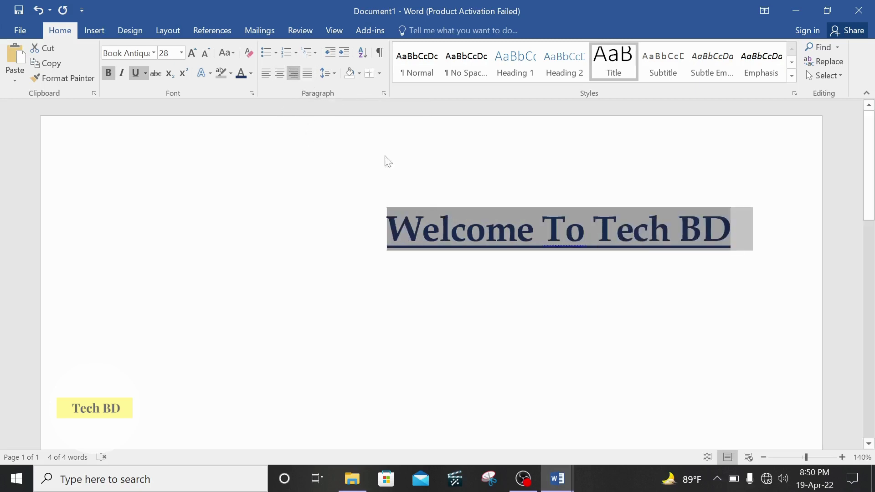
pyautogui.click(304, 73)
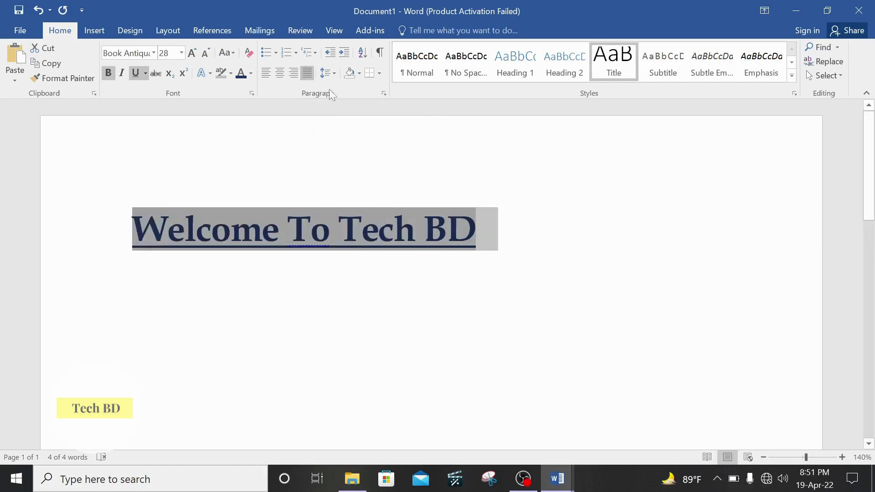
pyautogui.click(310, 73)
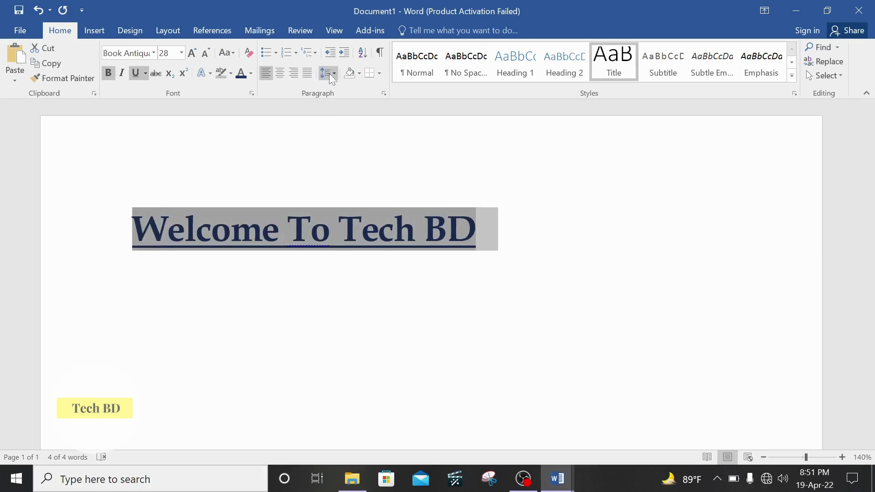
# Preview the bullet, numbering and multilevel list libraries for the heading without applying a list format.
pyautogui.click(276, 54)
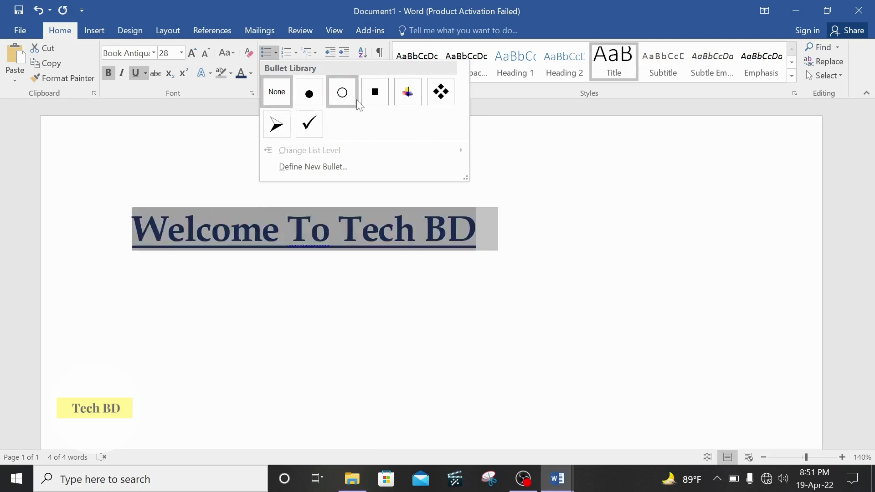
pyautogui.click(293, 54)
pyautogui.click(294, 55)
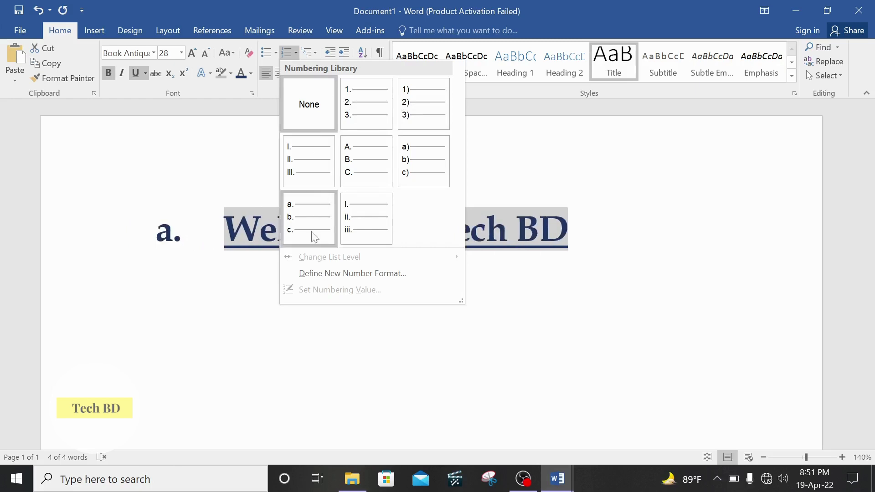
pyautogui.click(297, 51)
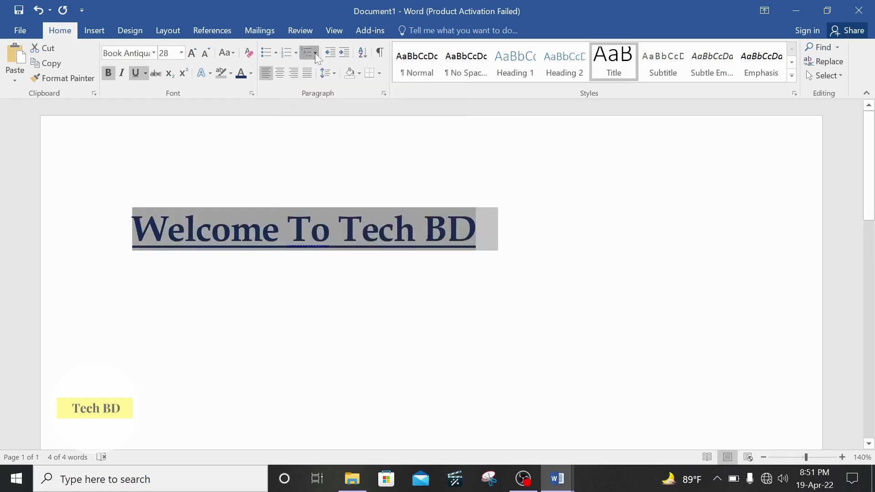
pyautogui.click(315, 53)
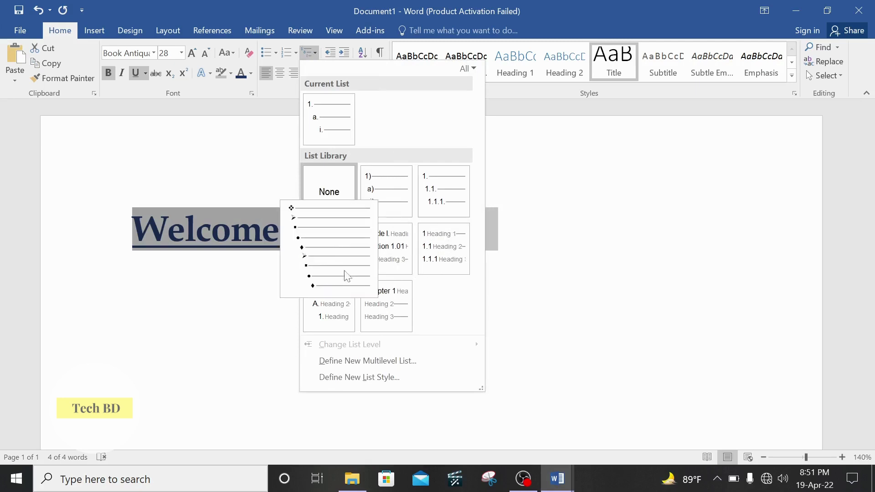
pyautogui.click(318, 57)
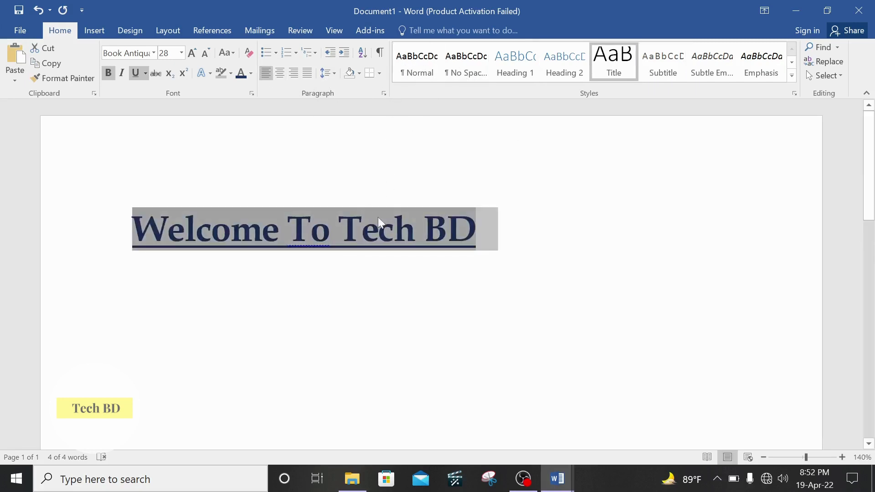
# Try the Normal and No Spacing styles and Heading 2 through Heading 6 on the heading, one after another.
pyautogui.click(425, 71)
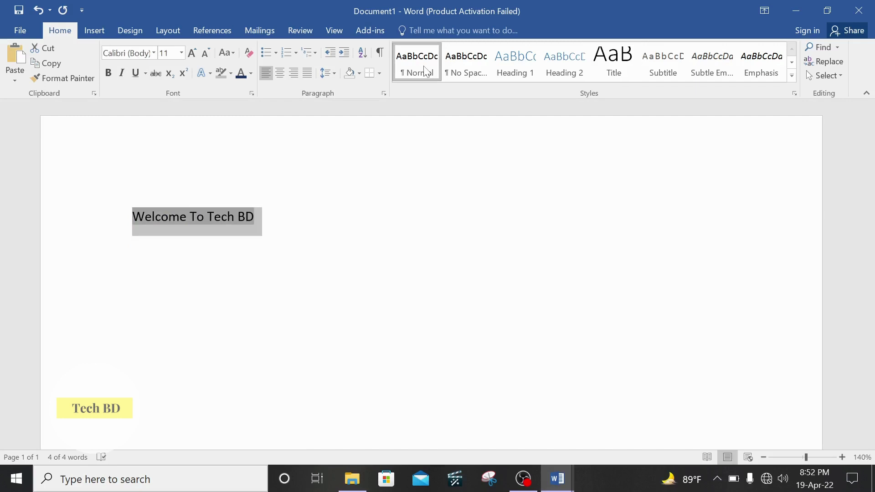
pyautogui.click(467, 67)
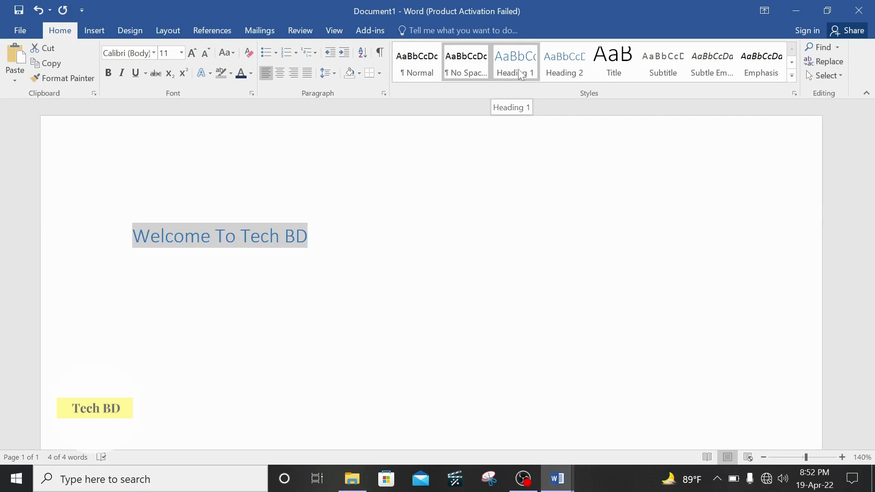
pyautogui.click(576, 72)
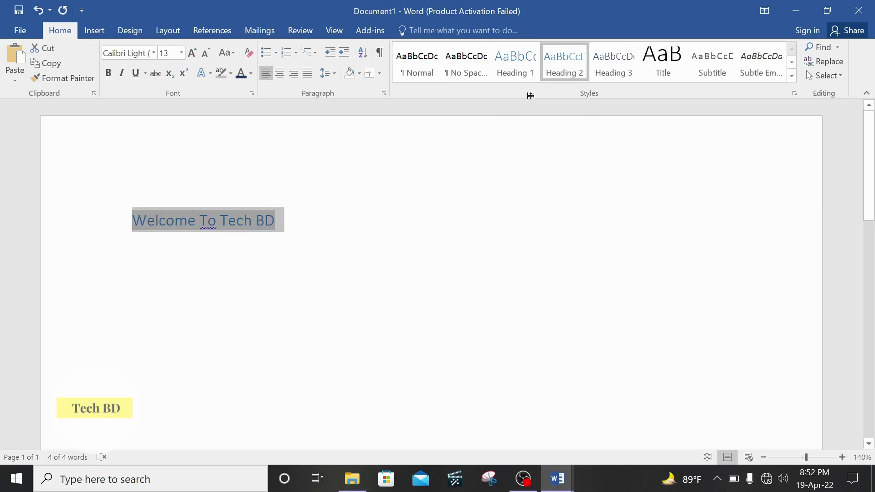
pyautogui.click(620, 76)
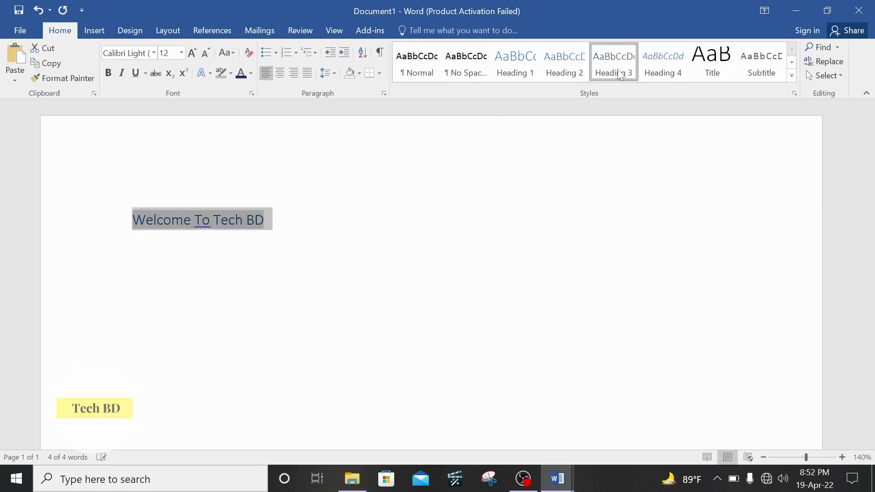
pyautogui.click(657, 72)
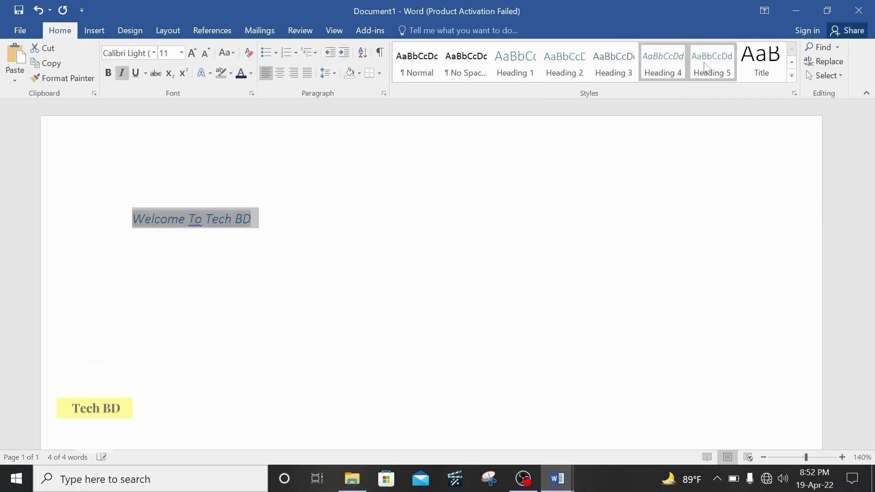
pyautogui.click(710, 64)
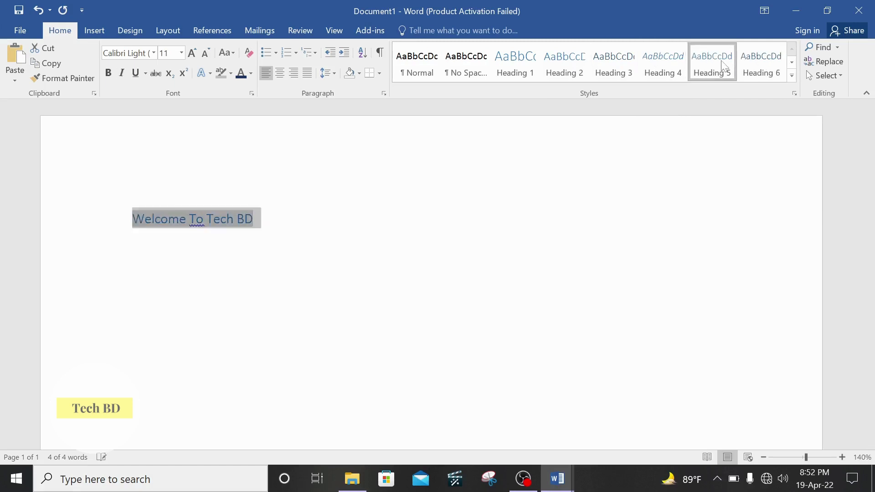
pyautogui.click(755, 64)
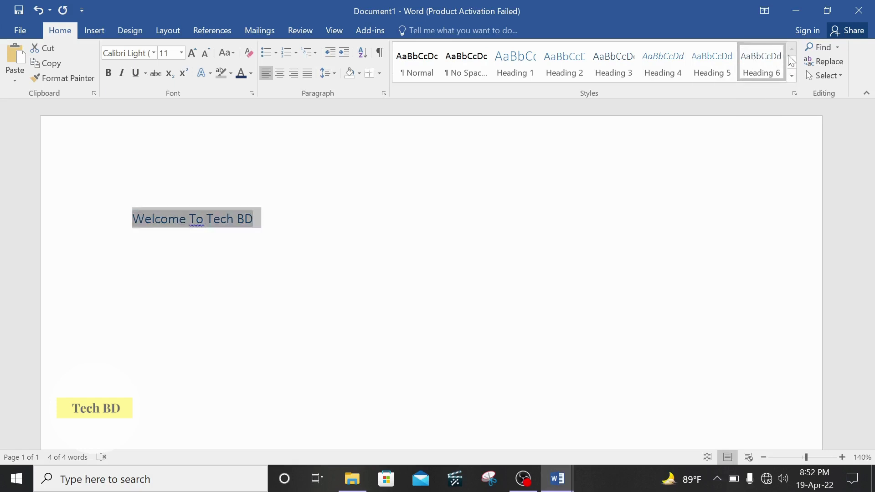
# Apply the Book Title style to the heading and view the options for creating a new style without creating one.
pyautogui.click(791, 76)
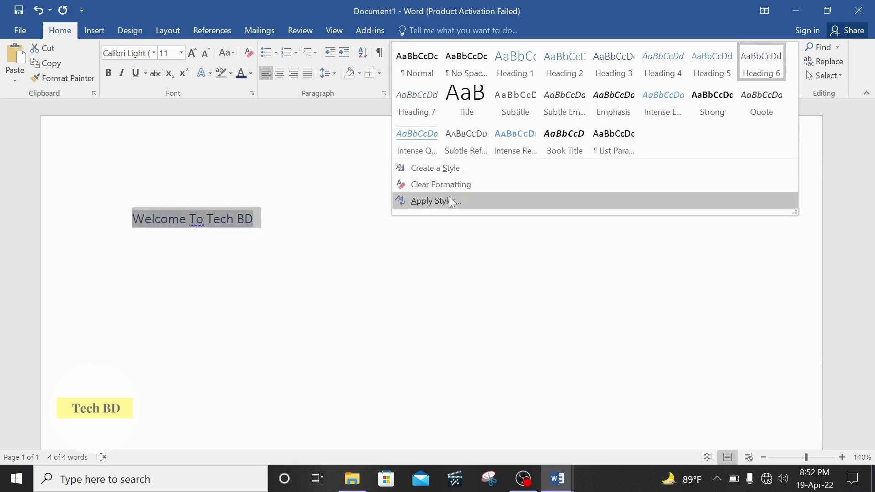
pyautogui.click(558, 149)
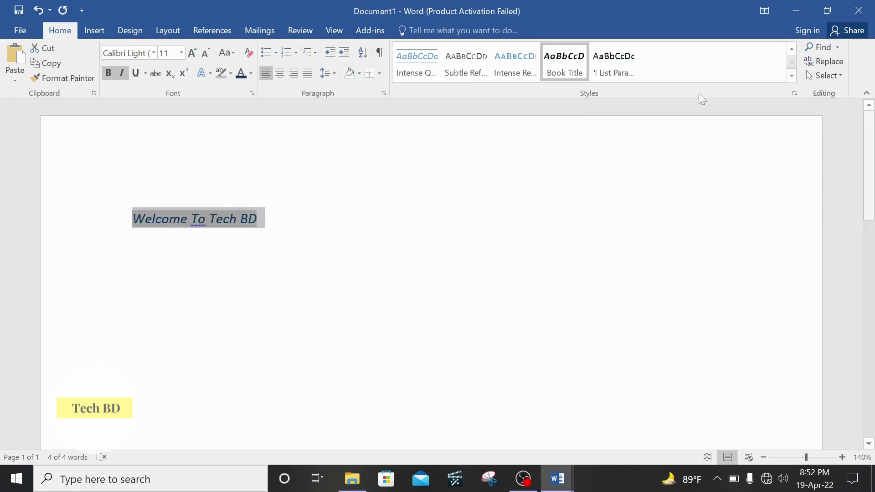
pyautogui.click(792, 76)
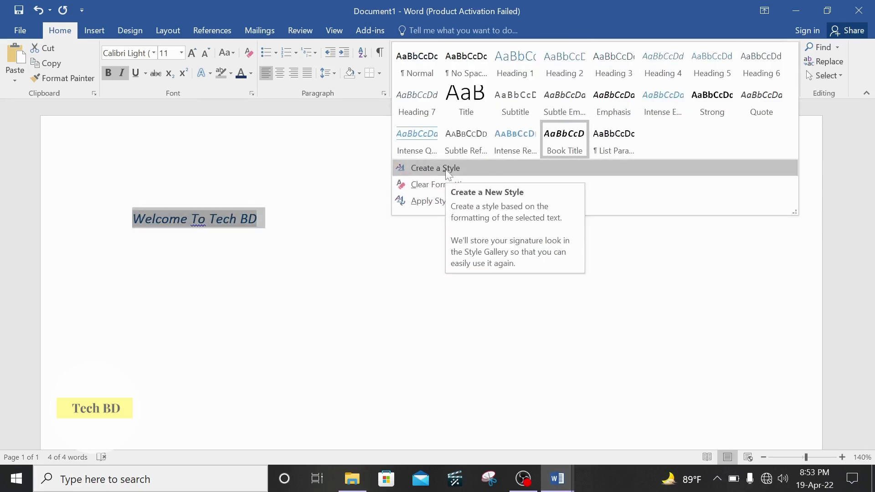
pyautogui.click(428, 169)
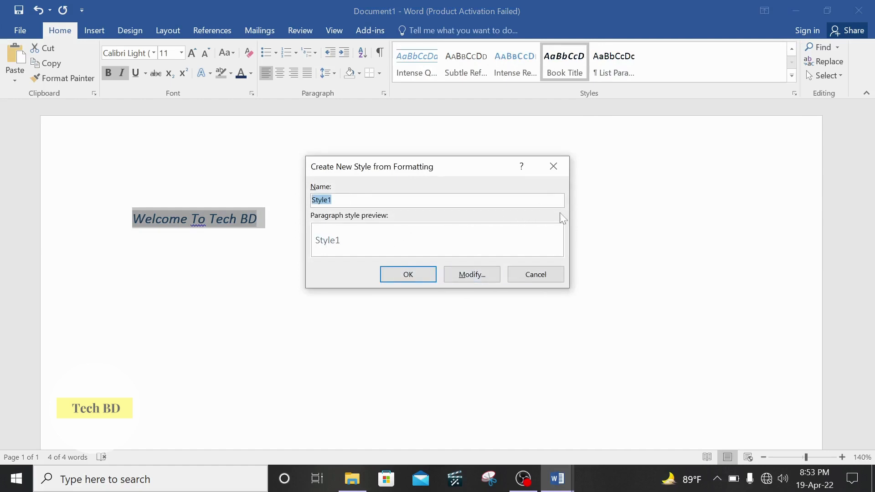
pyautogui.click(553, 166)
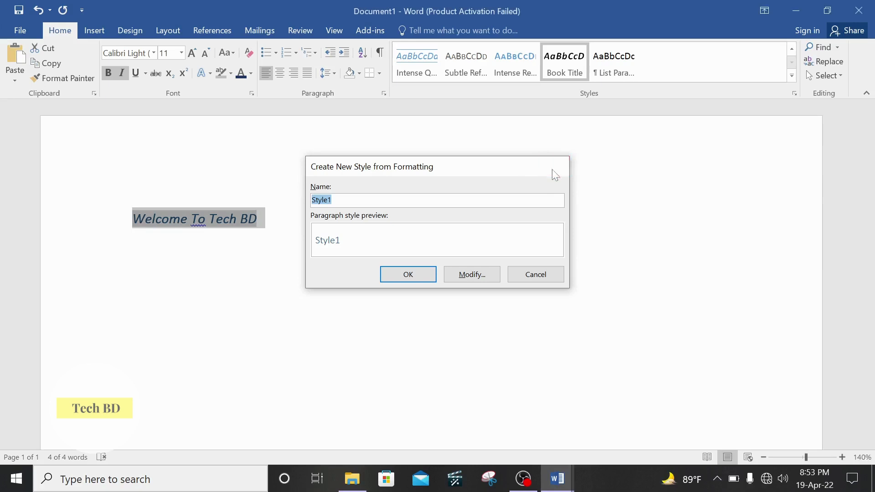
# Clear all formatting from the heading and review the style gallery without applying another style.
pyautogui.click(792, 75)
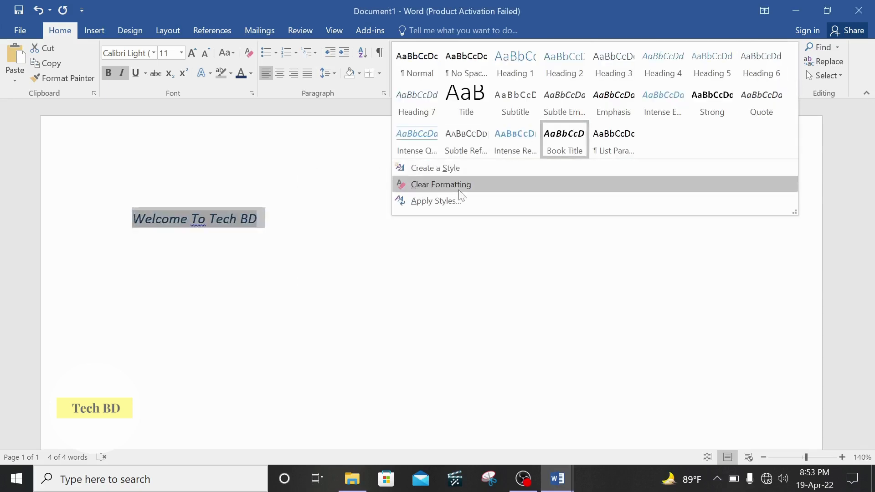
pyautogui.click(524, 184)
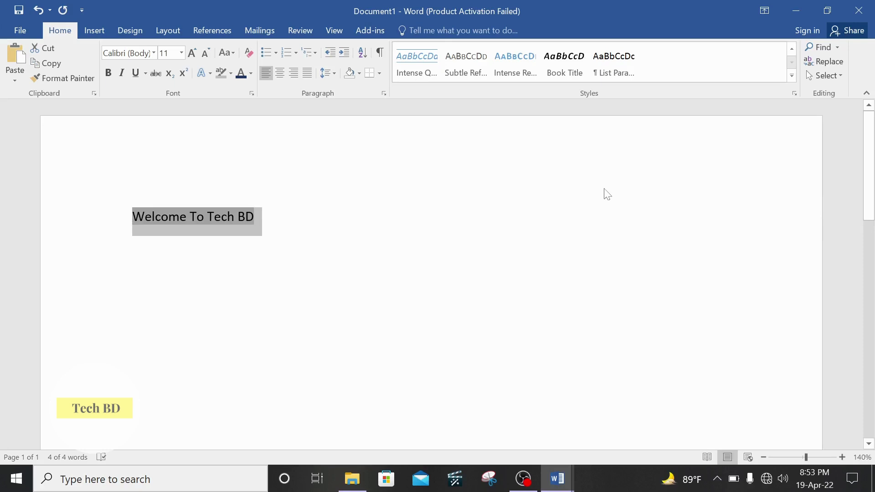
pyautogui.click(792, 76)
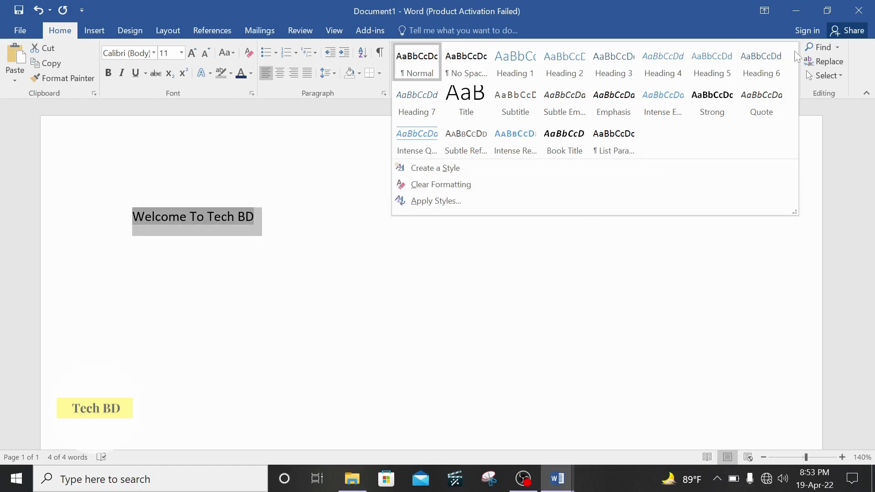
pyautogui.click(803, 135)
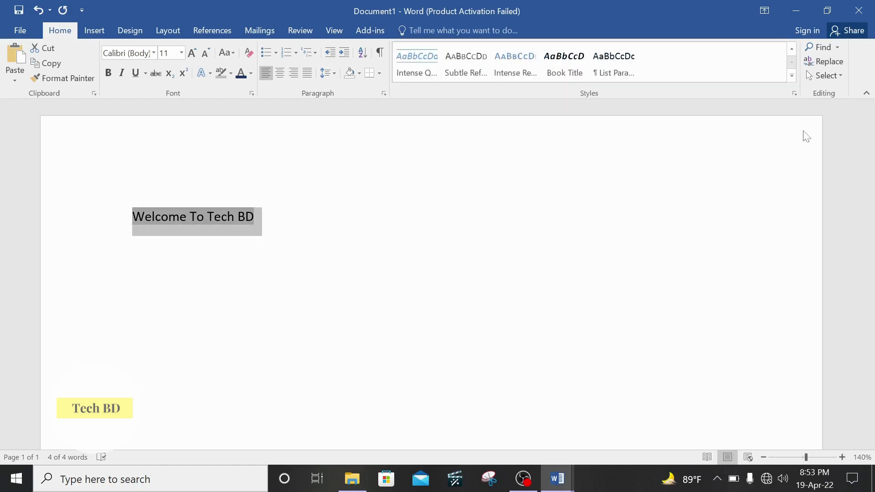
# Search the document for "Welcome To Tech BD", view the results, page thumbnails and headings outline, and close the search.
pyautogui.click(837, 49)
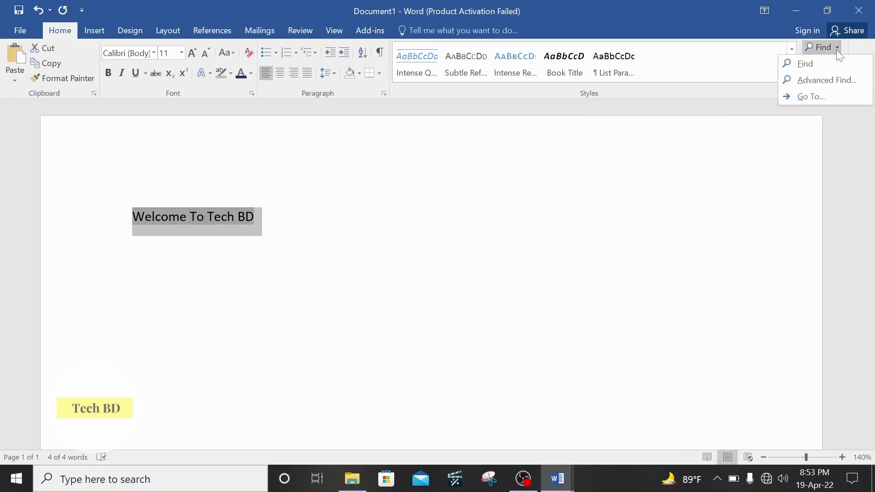
pyautogui.click(814, 72)
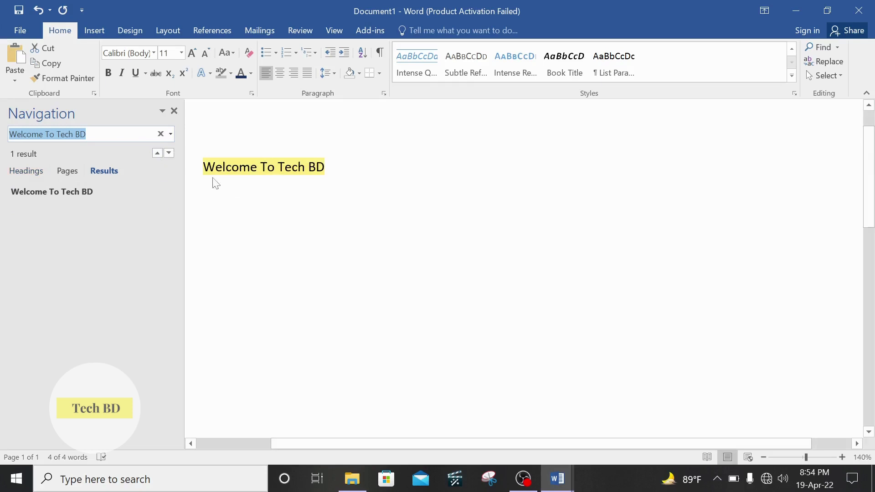
pyautogui.click(65, 172)
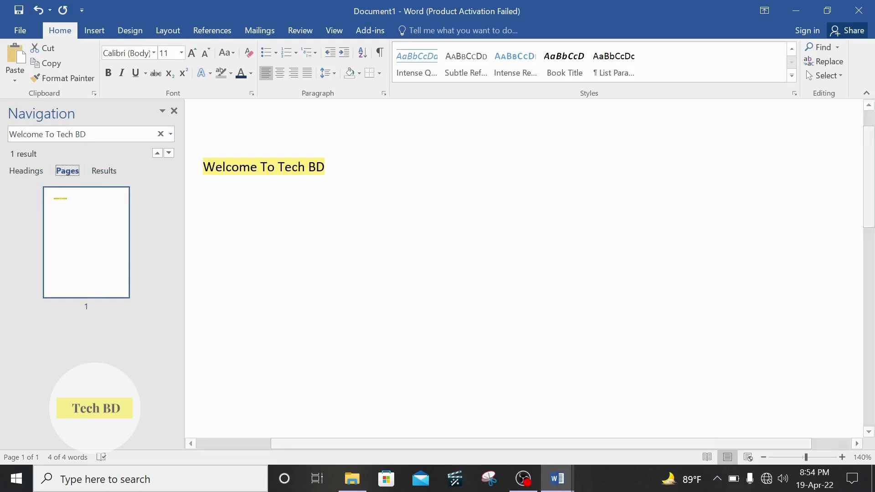
pyautogui.click(30, 173)
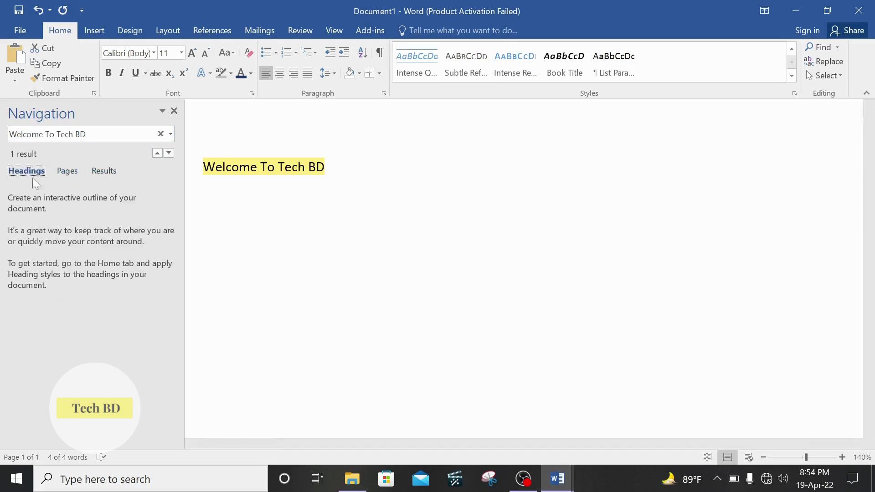
pyautogui.click(174, 111)
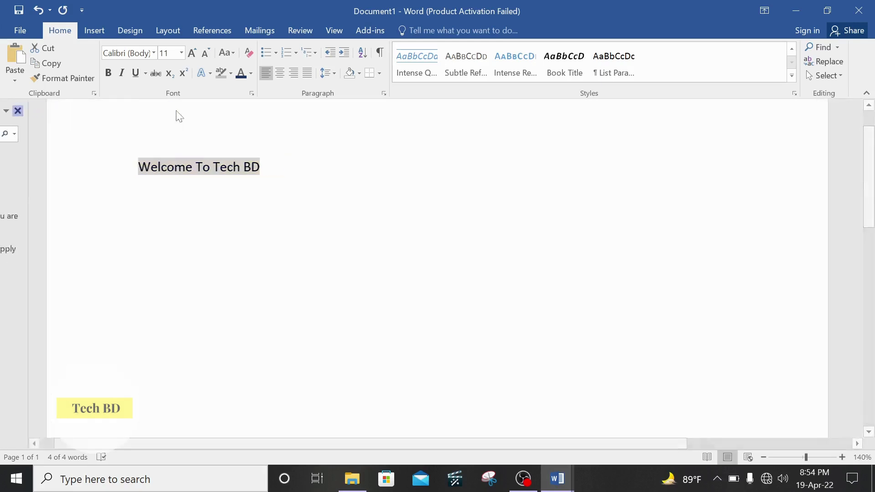
# View the Find and Replace options for "Welcome To Tech BD" and close them without replacing any text.
pyautogui.click(826, 62)
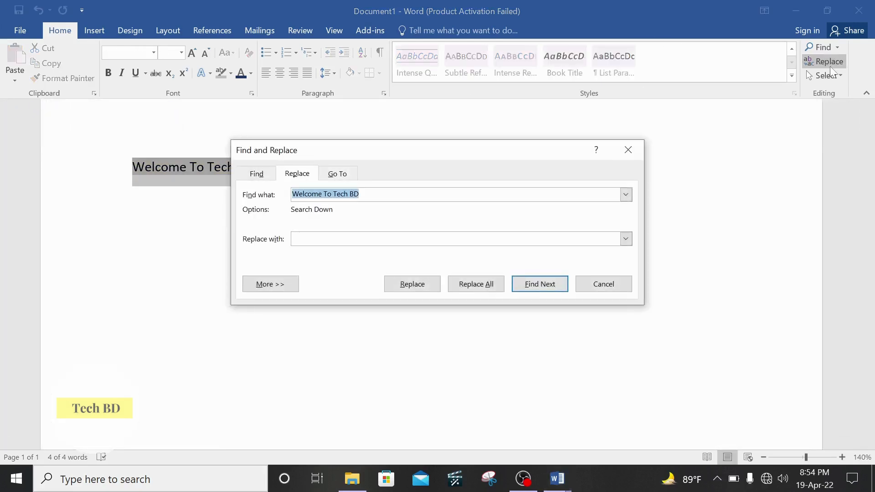
pyautogui.press('Escape')
pyautogui.click(829, 64)
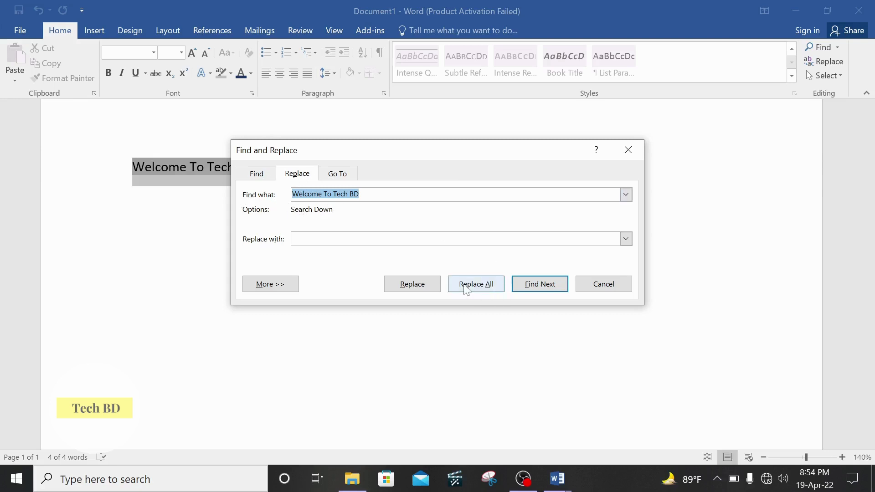
pyautogui.click(631, 148)
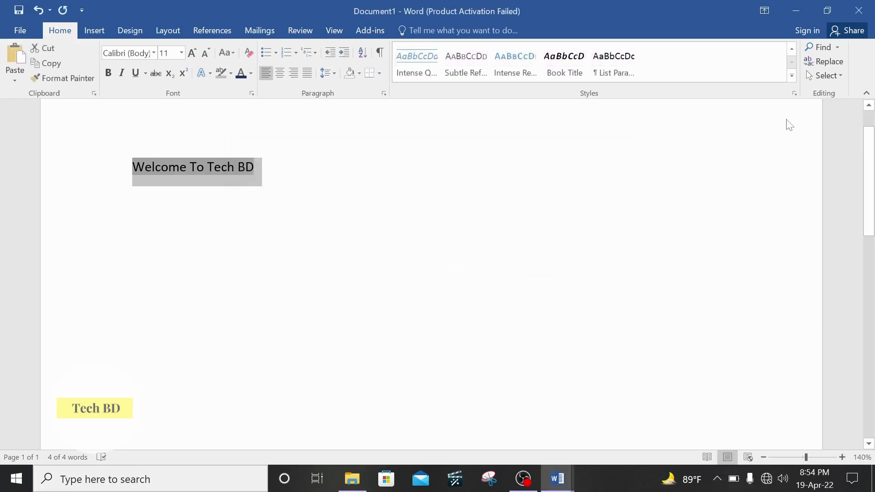
# Place the cursor on a blank line below the heading and select all of the document's content.
pyautogui.click(840, 77)
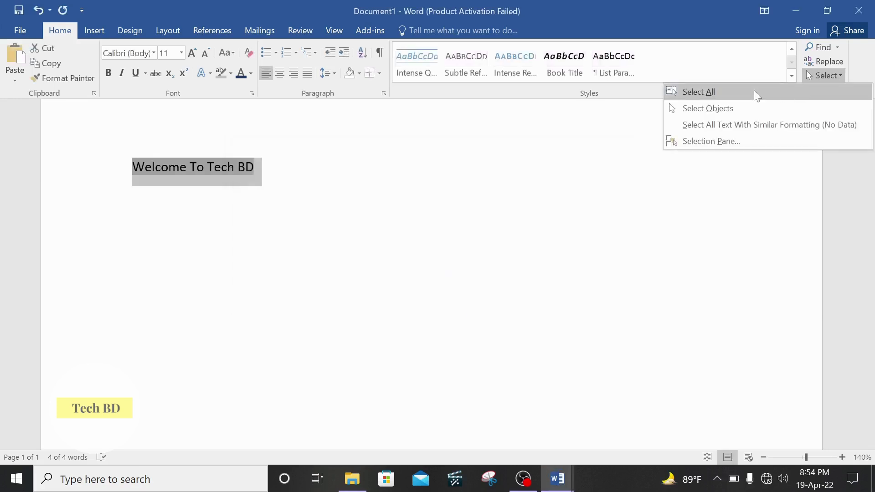
pyautogui.click(602, 257)
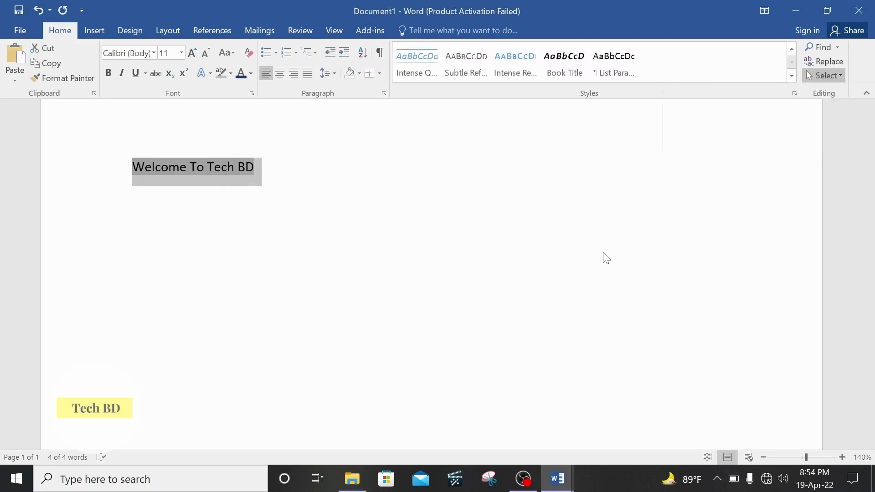
pyautogui.click(342, 239)
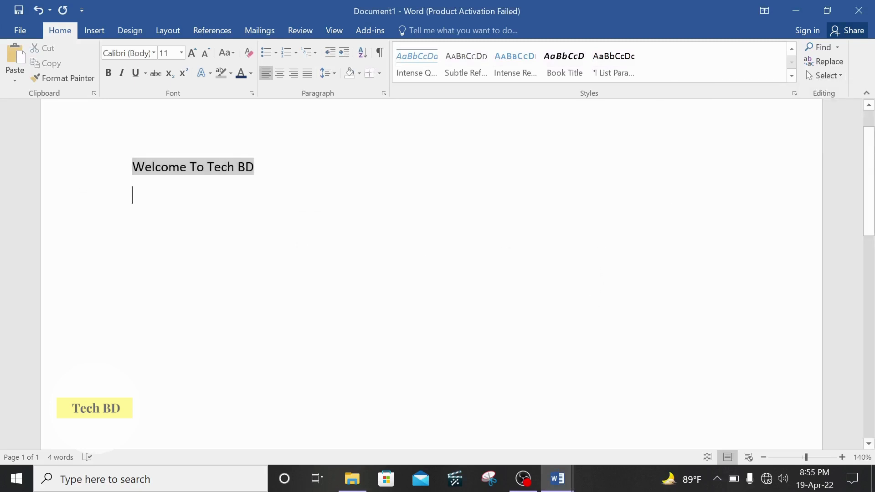
pyautogui.click(835, 72)
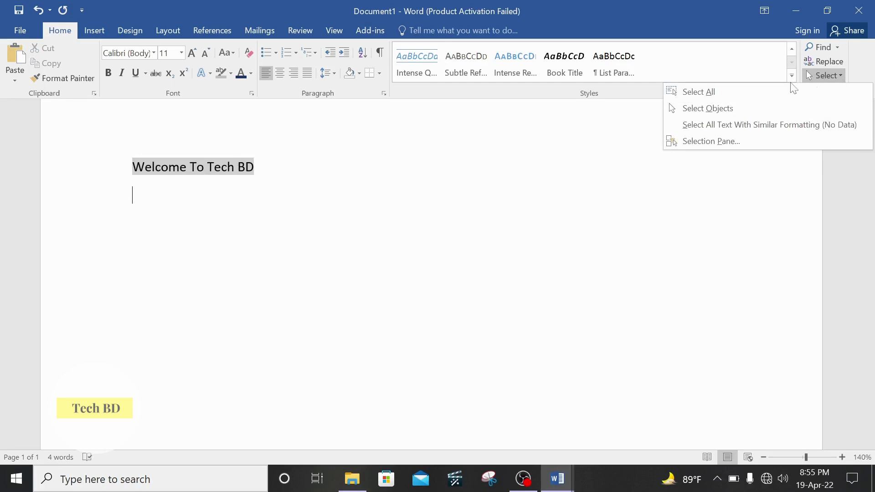
pyautogui.click(757, 90)
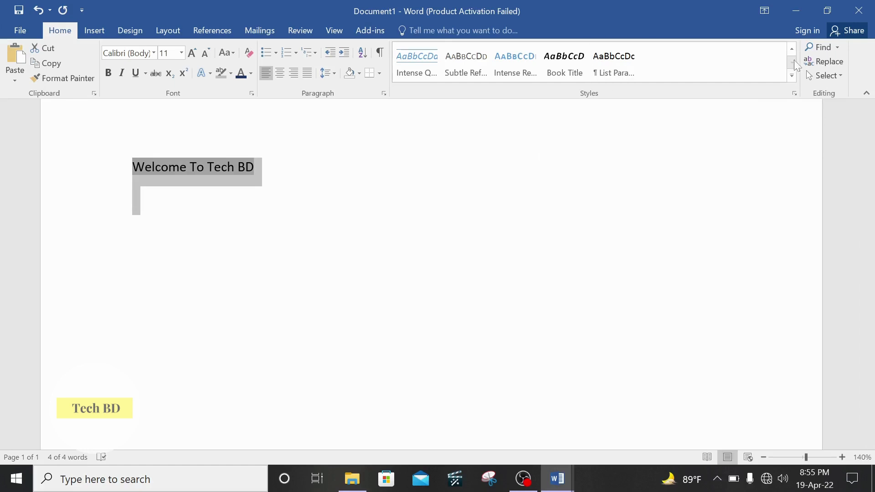
# Turn on Select Objects mode and check the remaining selection options without choosing another one.
pyautogui.click(839, 75)
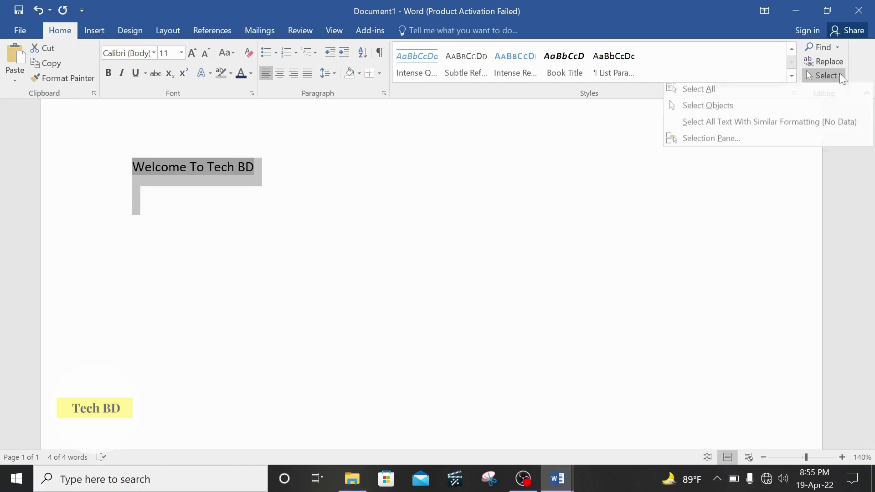
pyautogui.click(773, 110)
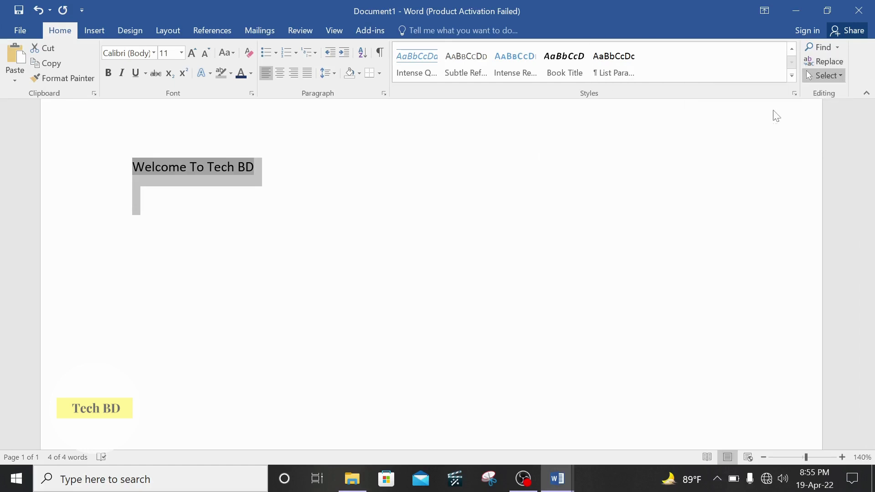
pyautogui.click(837, 77)
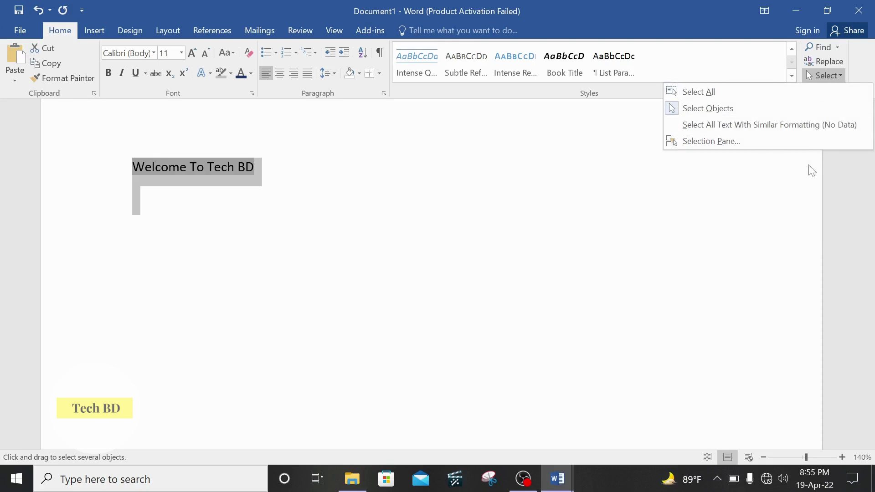
pyautogui.click(843, 76)
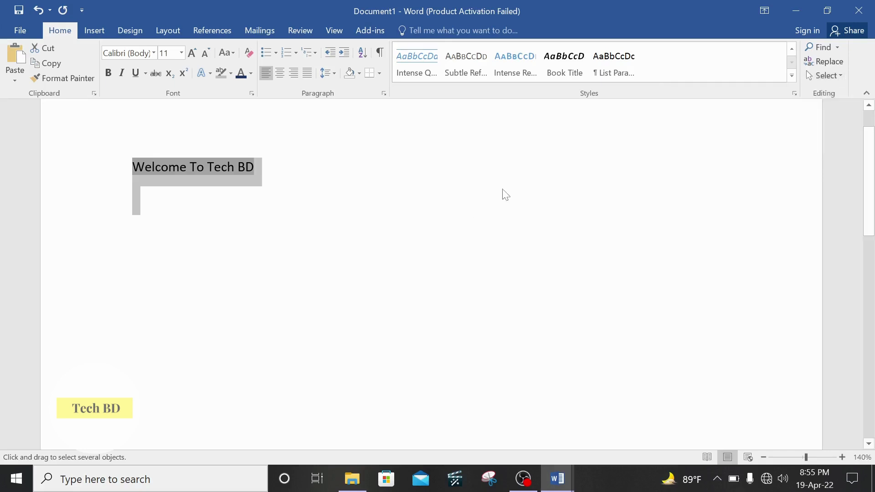